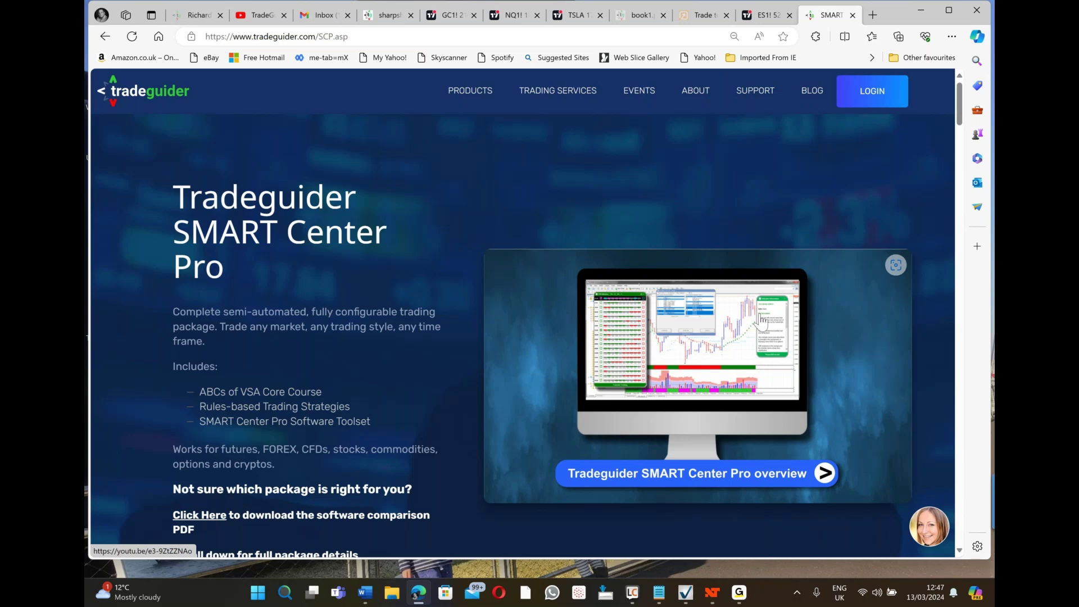
# Select the web address of the tradeguider.com/SCP.asp SMART Center Pro page in Edge
pyautogui.click(355, 36)
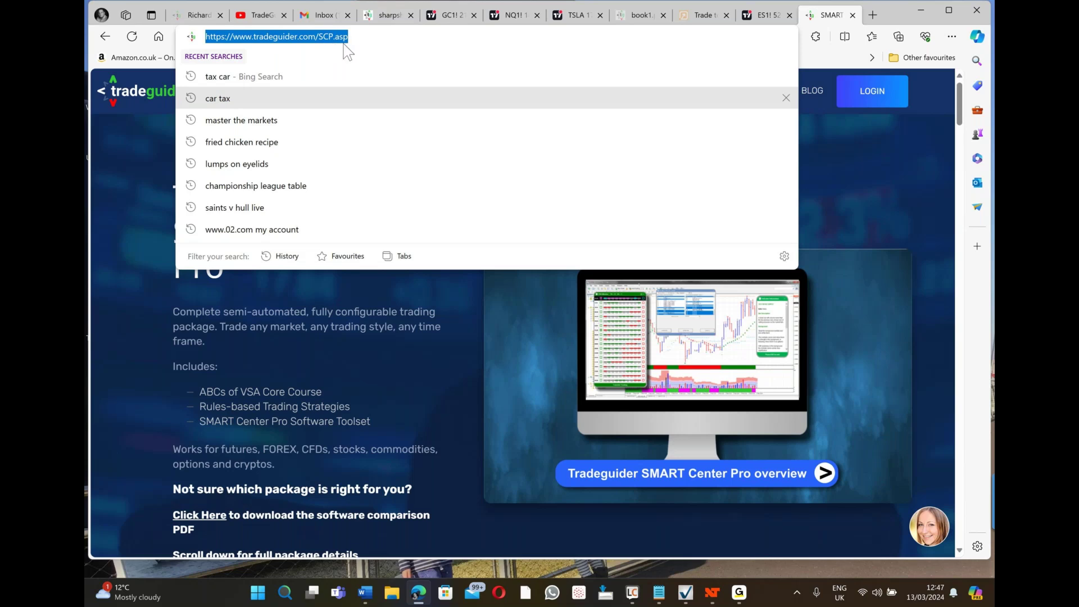
pyautogui.click(868, 161)
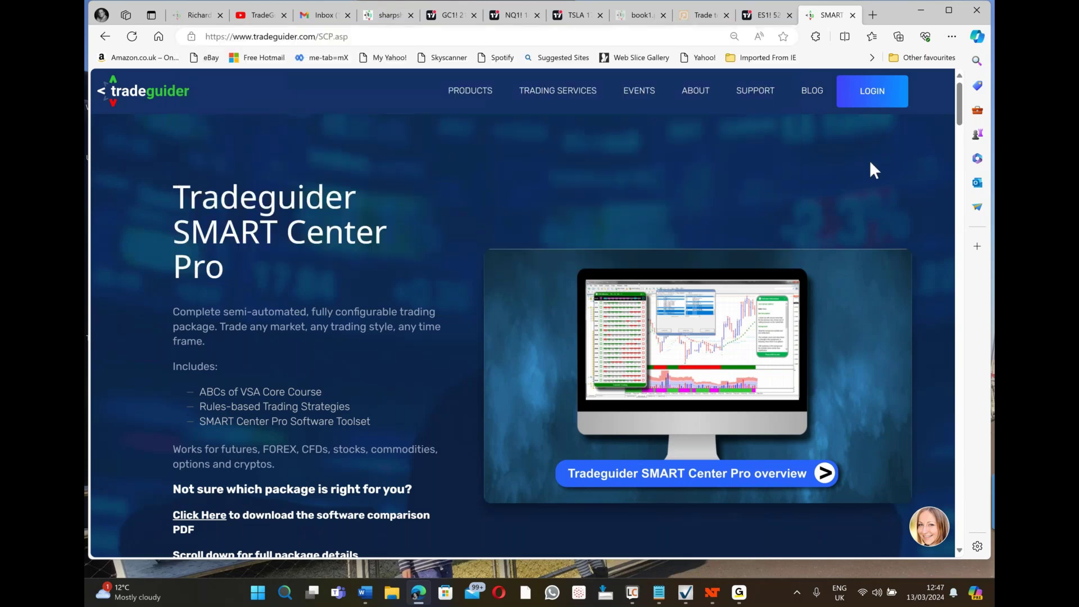
# Scroll to the four pre-set strategies with Download PDF buttons, then switch to NinjaTrader
pyautogui.moveTo(538, 95)
pyautogui.moveTo(473, 97)
pyautogui.moveTo(961, 101); pyautogui.dragTo(943, 200)
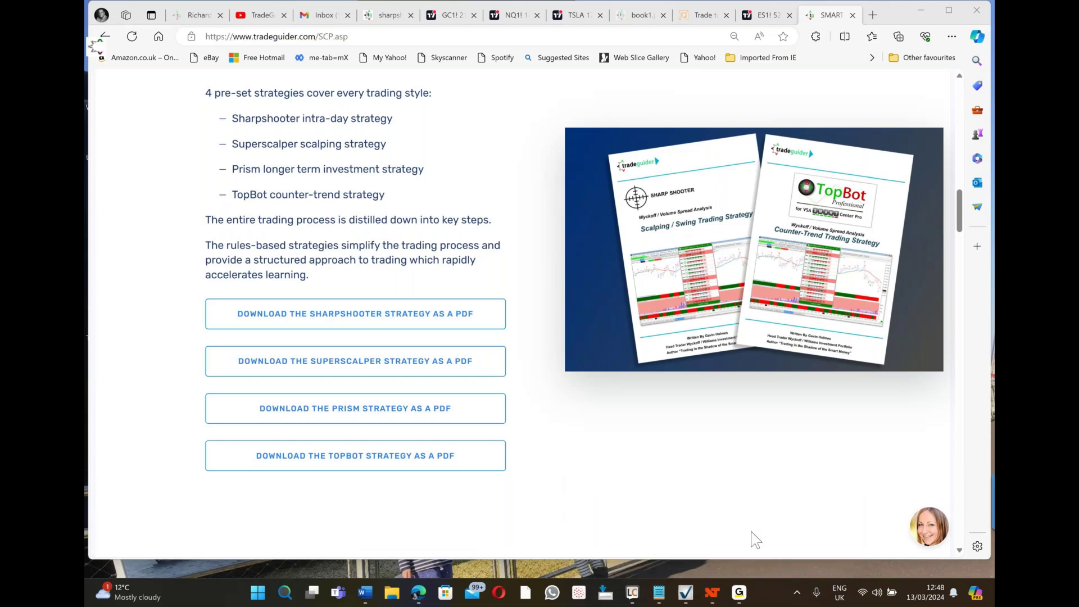
pyautogui.hotkey('alt', 'Tab')
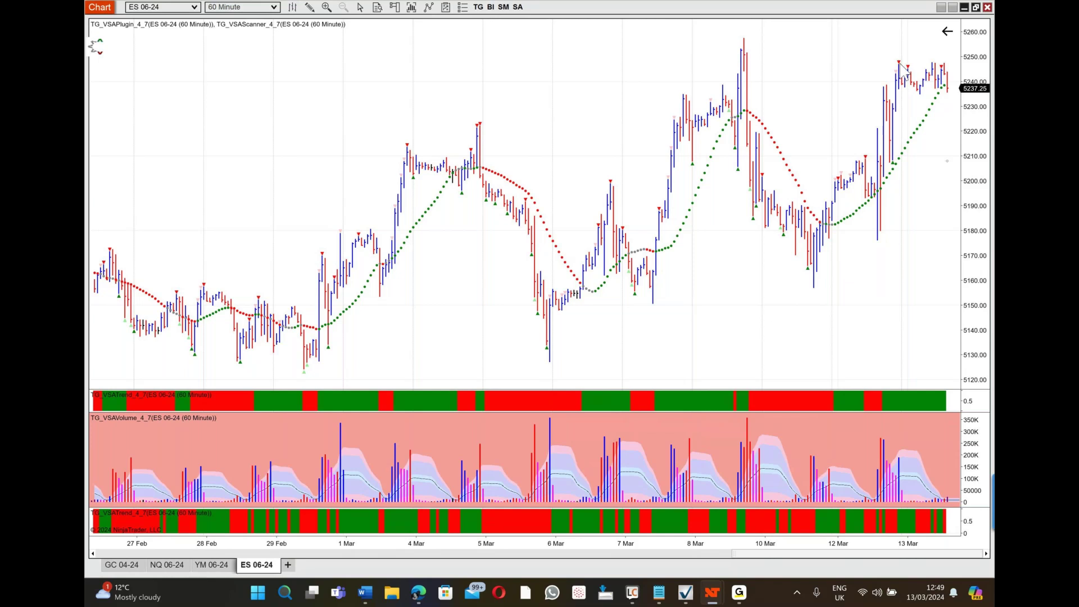
# Show the SOW 1 Potential Buying Climax explanation on the ES 06-24 60-minute chart
pyautogui.click(900, 65)
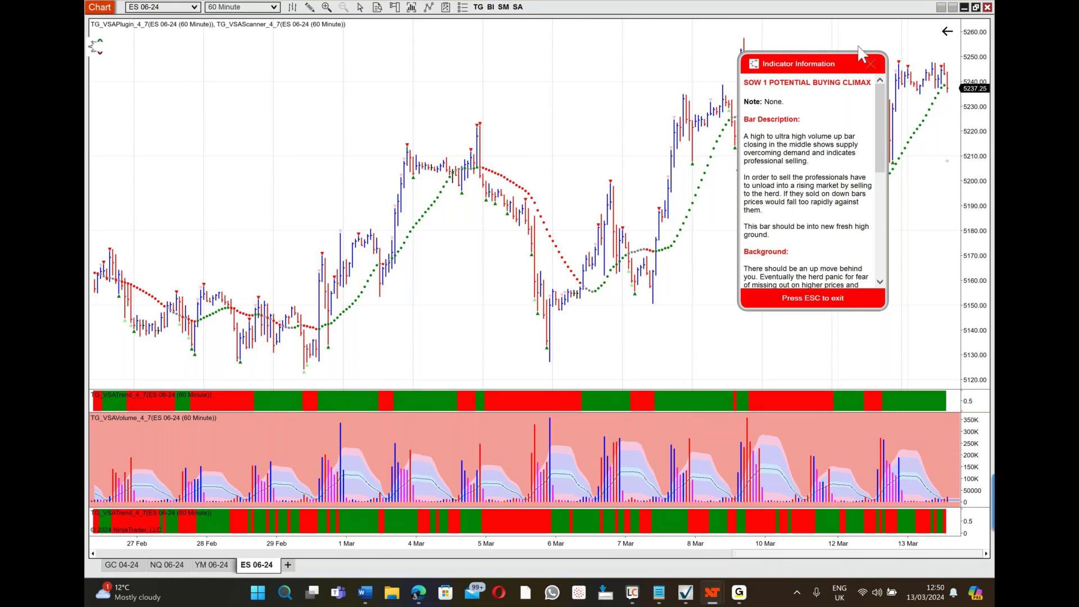
# Close the Buying Climax explanation, then review and close the SOW 146 and SOW 37 No Demand explanations
pyautogui.click(871, 64)
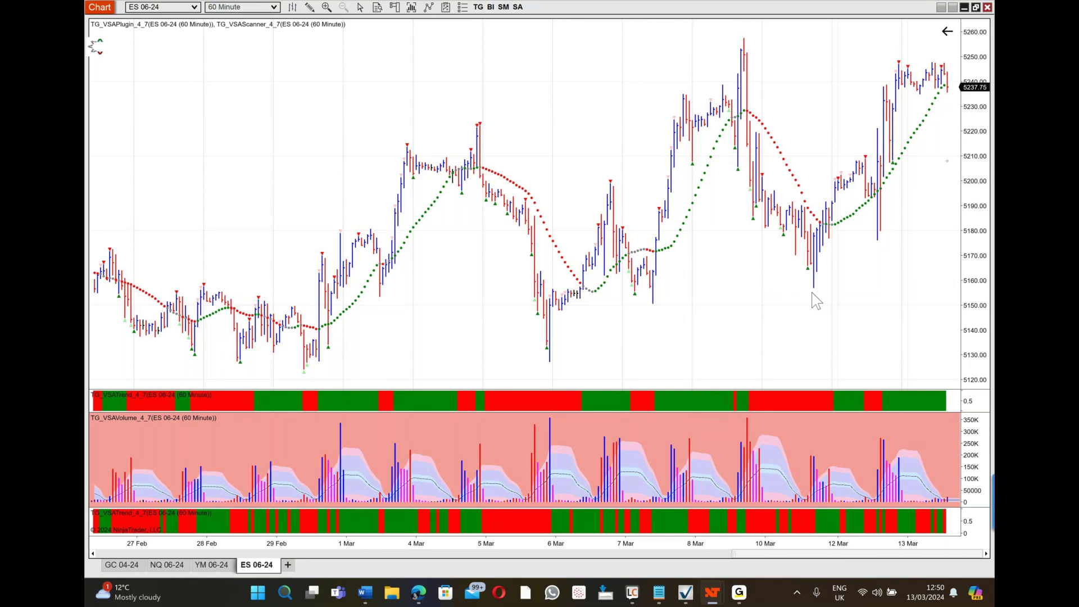
pyautogui.click(908, 67)
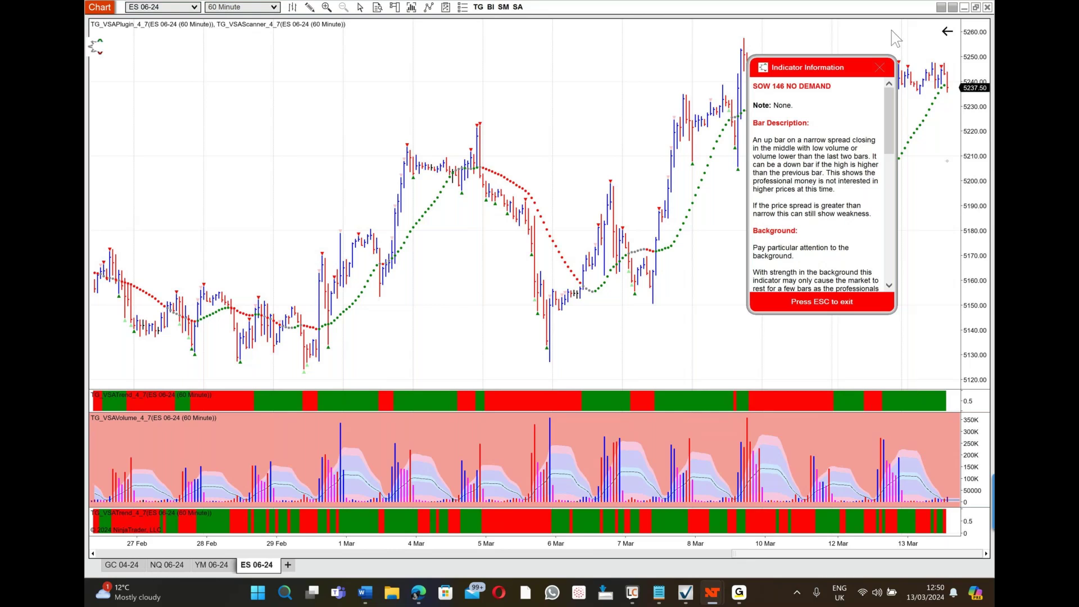
pyautogui.click(880, 68)
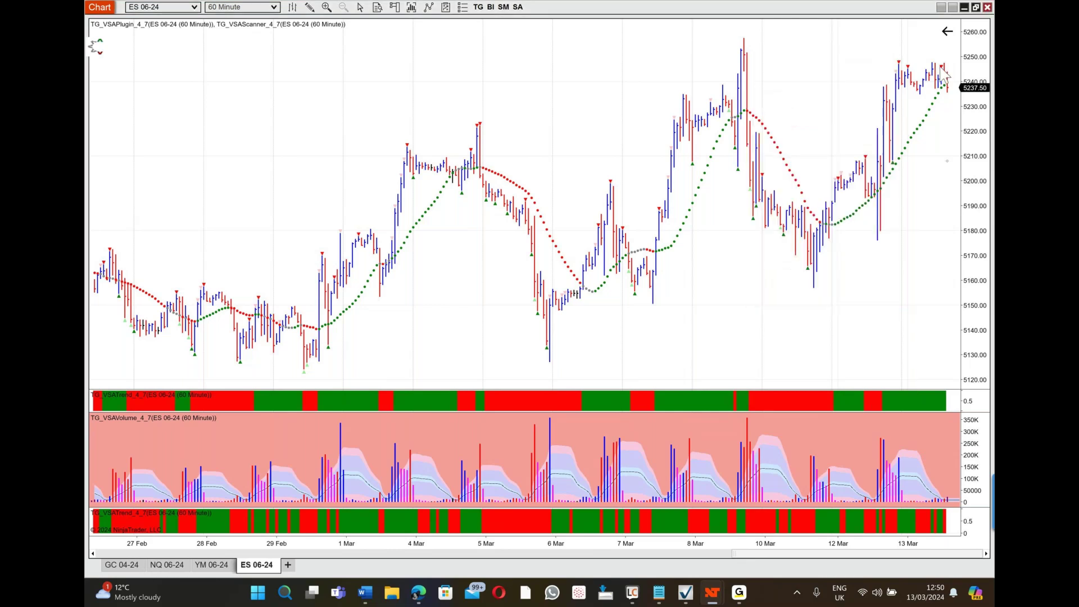
pyautogui.click(941, 70)
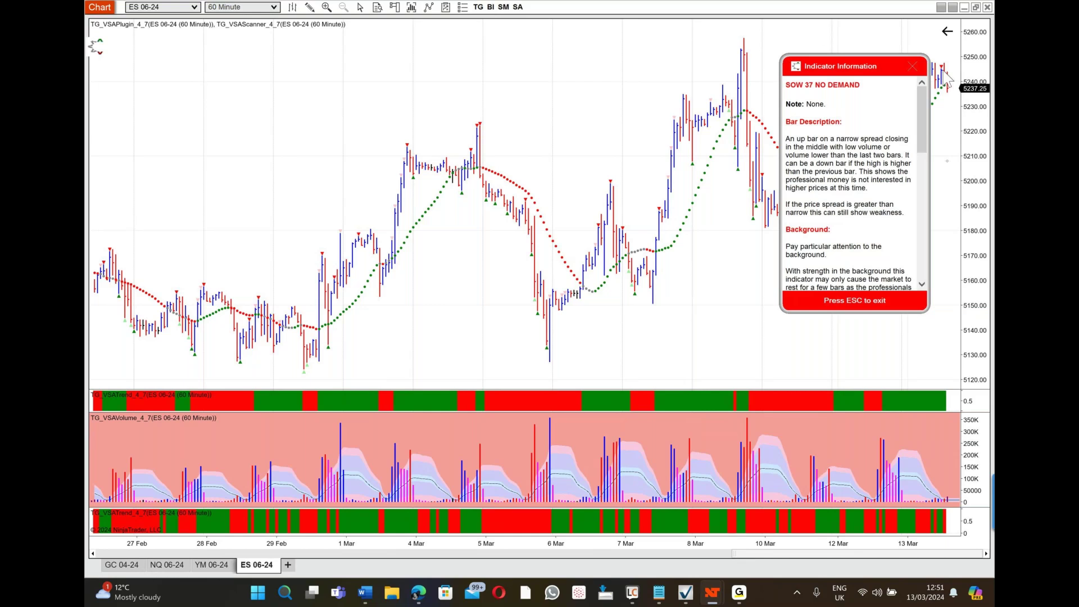
pyautogui.click(913, 67)
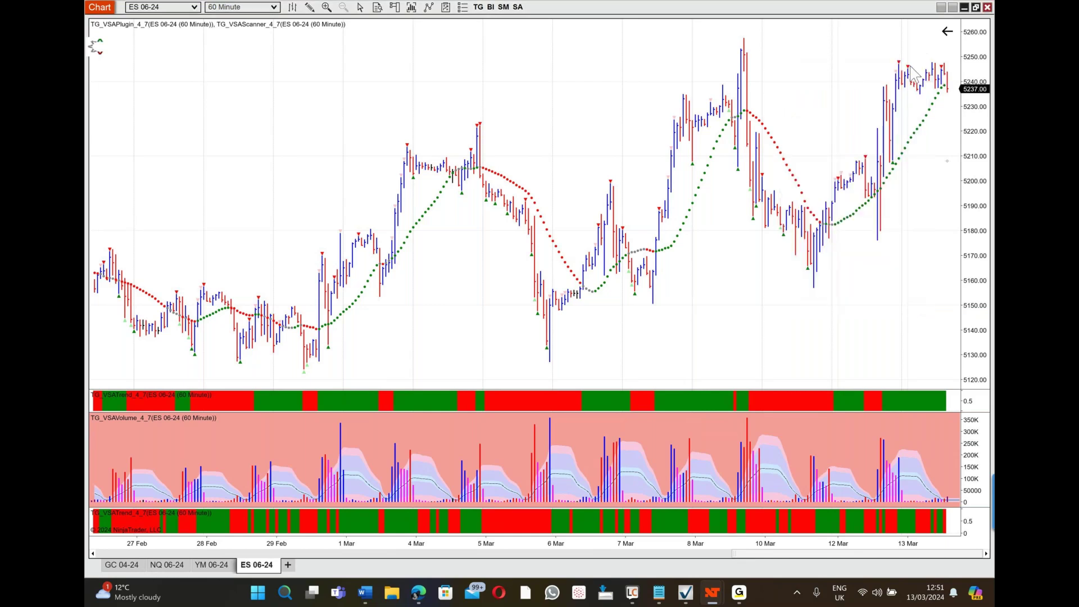
pyautogui.click(98, 47)
# Show the VSA SMART Center panel over the chart, restore all instruments and mark ES 06-24
pyautogui.click(145, 69)
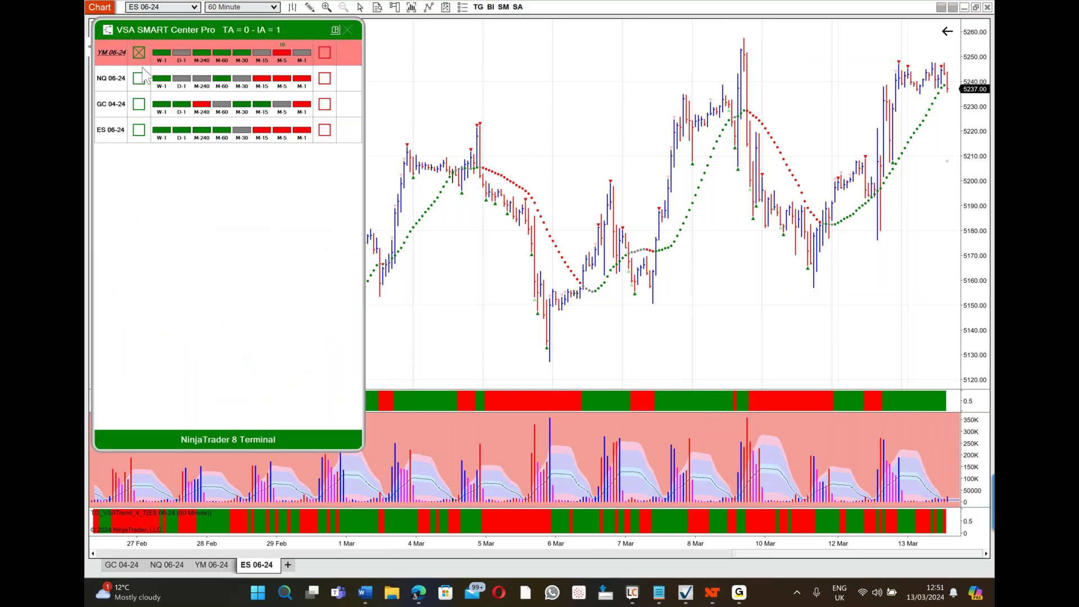
pyautogui.moveTo(282, 32); pyautogui.dragTo(491, 46)
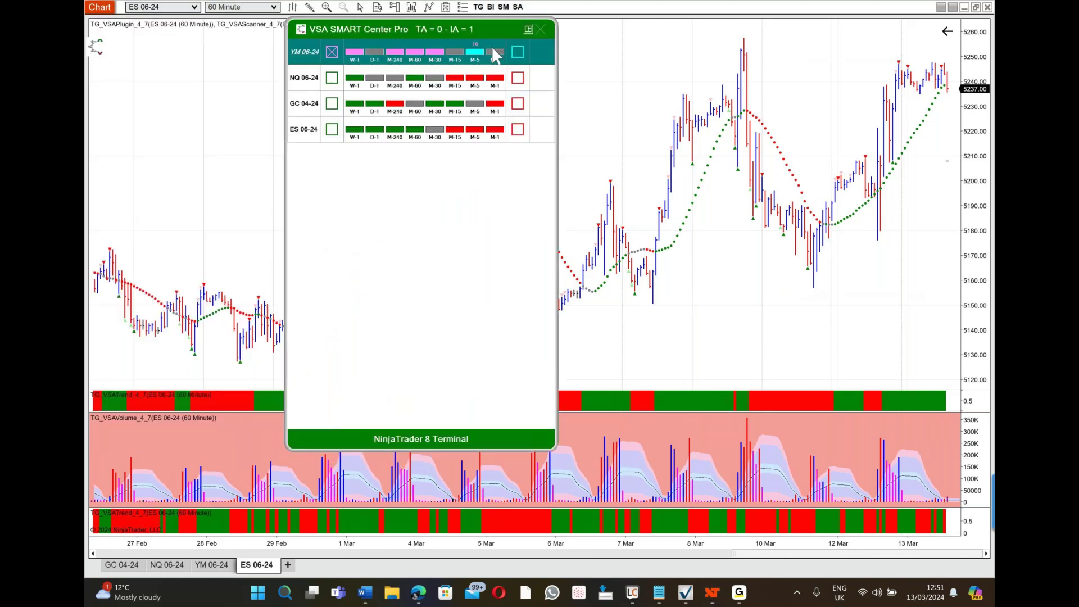
pyautogui.rightClick(500, 171)
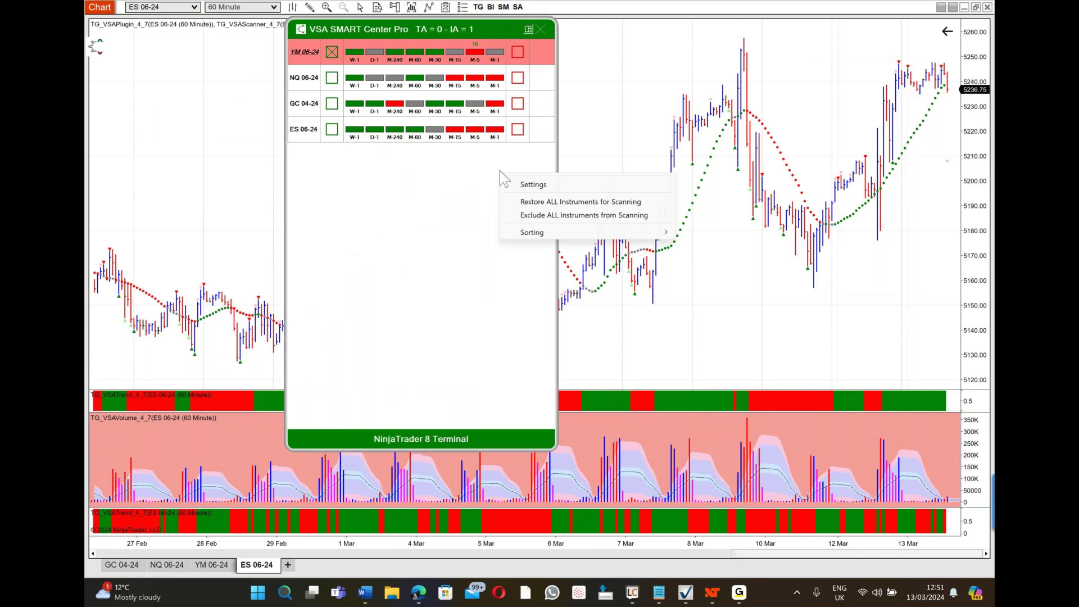
pyautogui.click(525, 200)
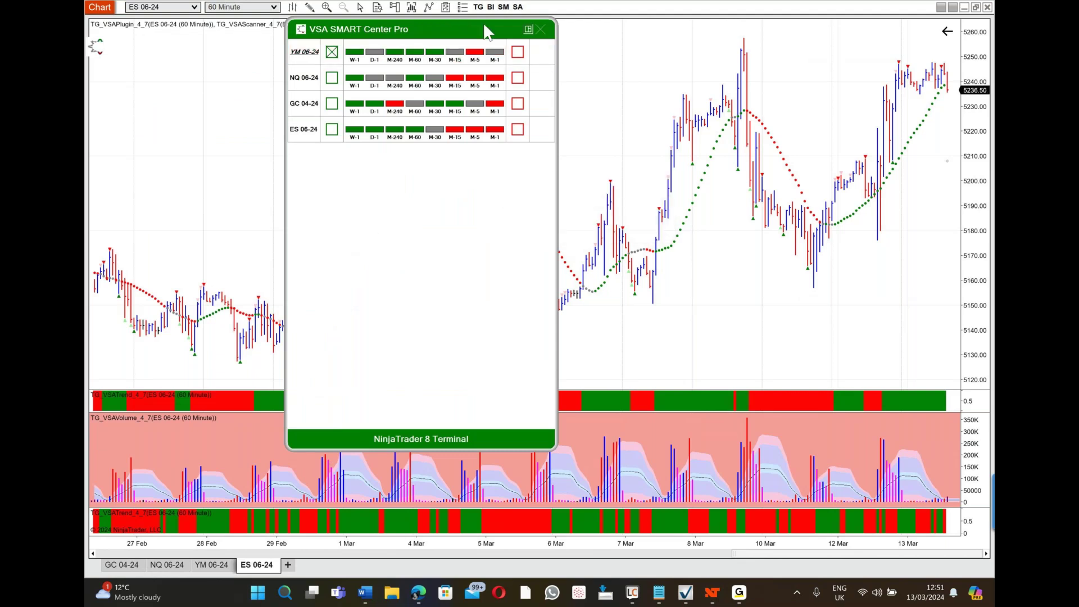
pyautogui.moveTo(483, 25); pyautogui.dragTo(597, 24)
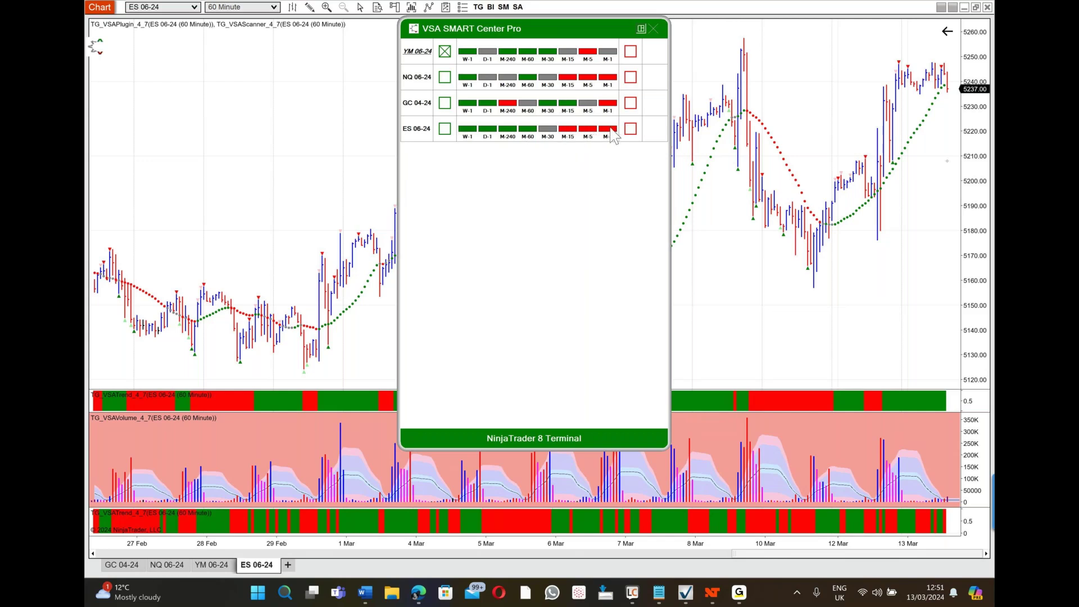
pyautogui.click(630, 128)
# Open the ES 06-24 symbol scanner and read the SOW 10 Upthrust explanation
pyautogui.click(422, 130)
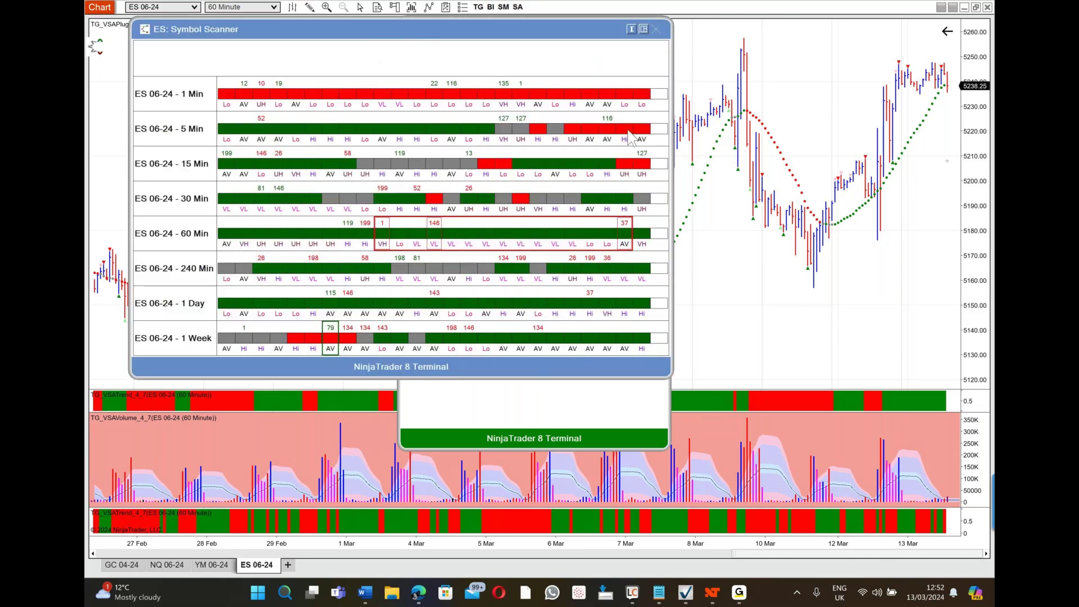
pyautogui.moveTo(390, 228)
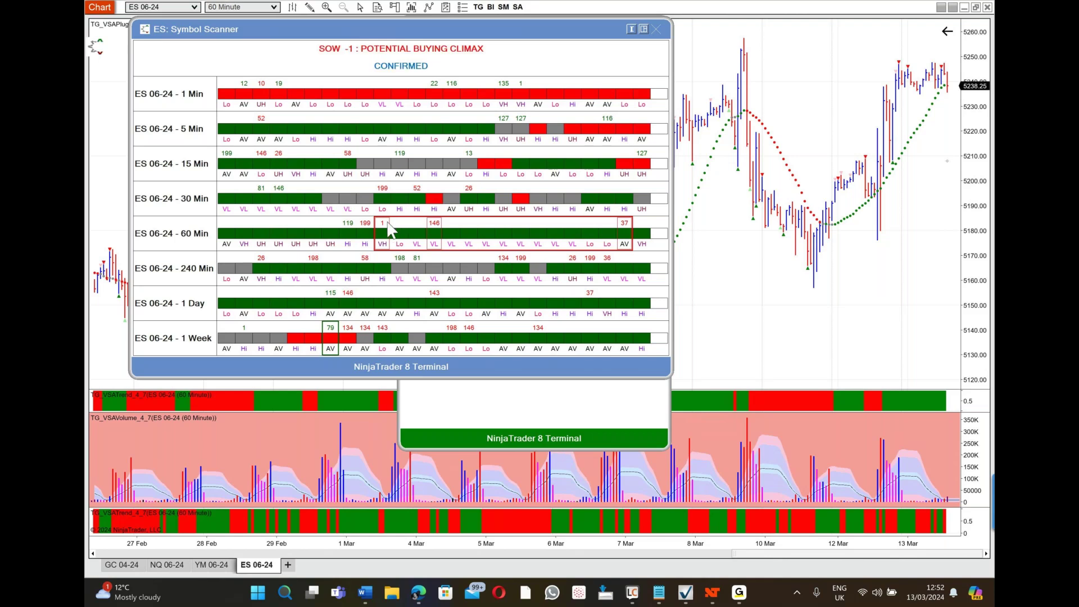
pyautogui.moveTo(633, 230)
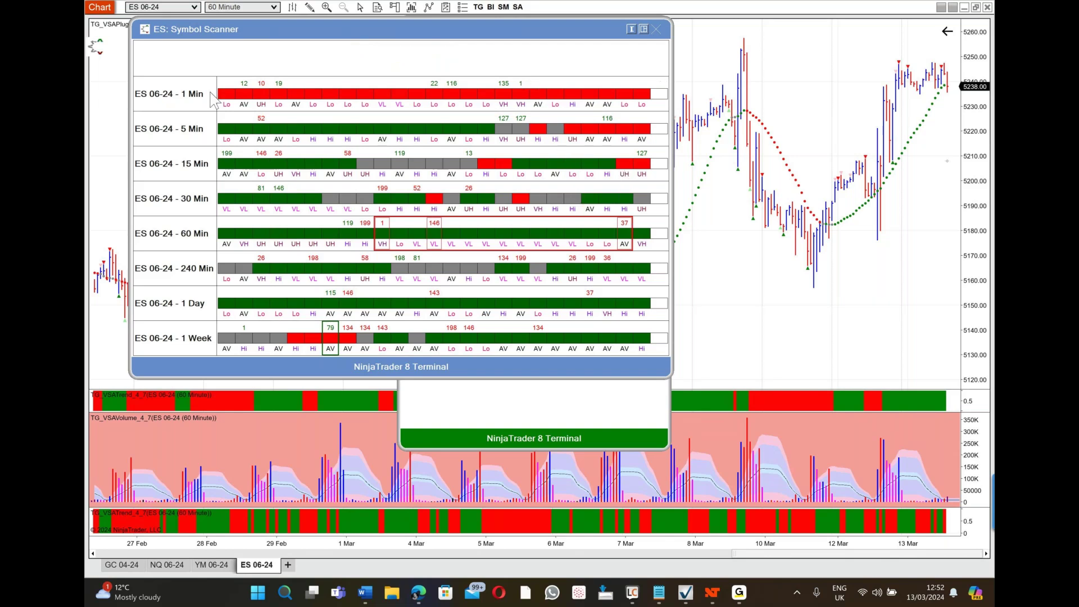
pyautogui.moveTo(275, 95)
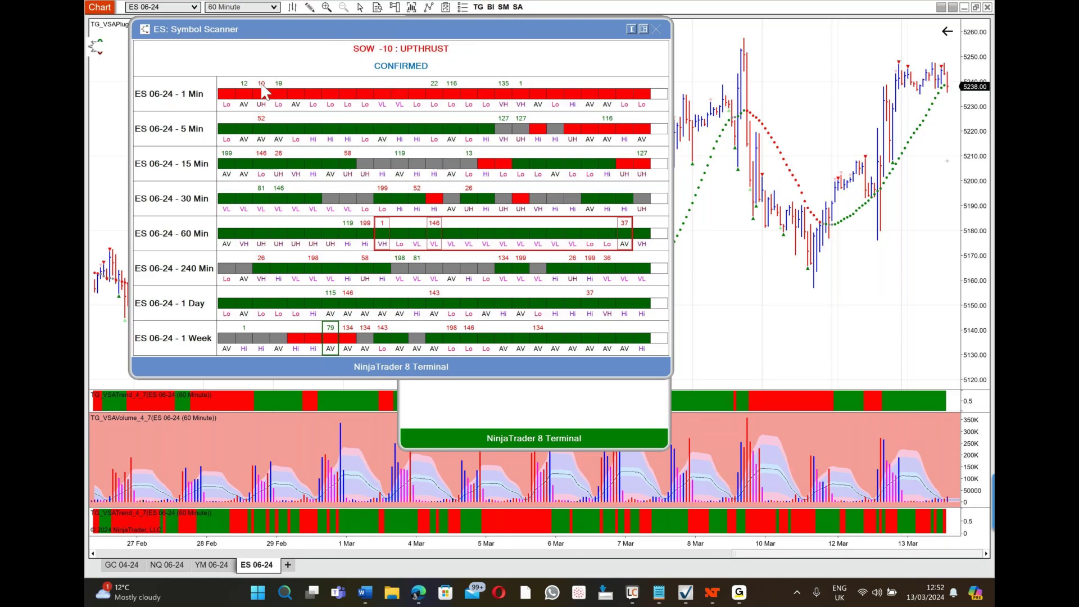
pyautogui.click(262, 92)
pyautogui.press('Escape')
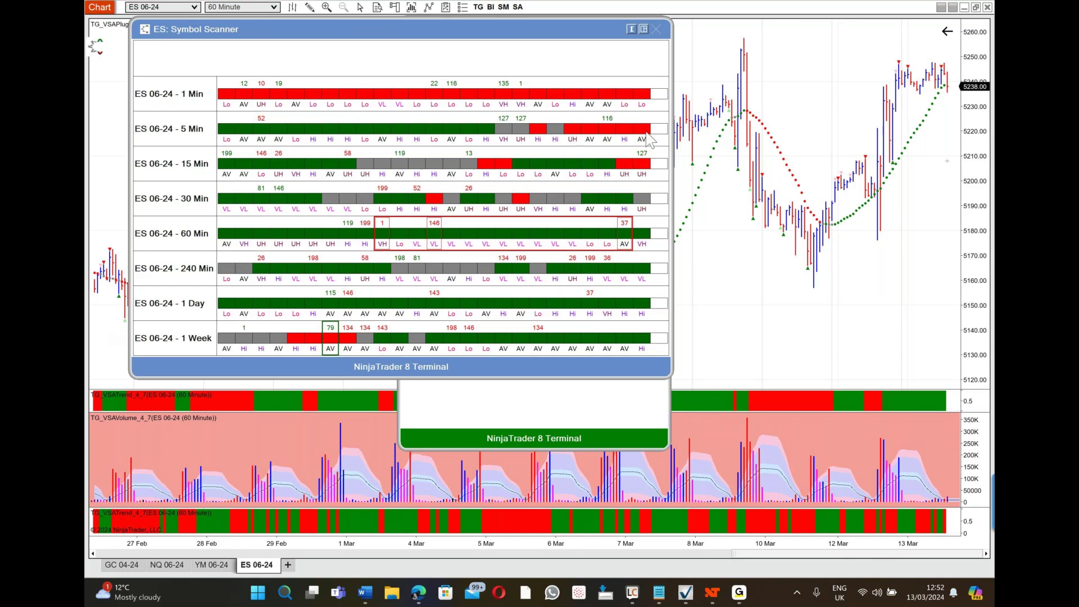
# Close the ES symbol scanner and the VSA SMART Center Pro panel
pyautogui.moveTo(649, 169)
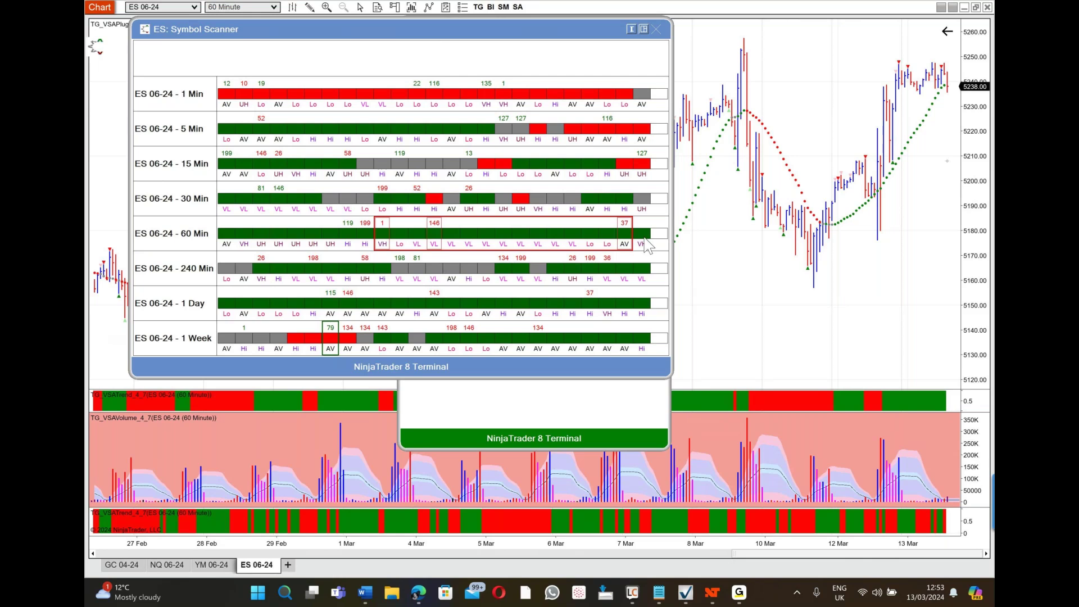
pyautogui.moveTo(236, 101)
pyautogui.click(657, 30)
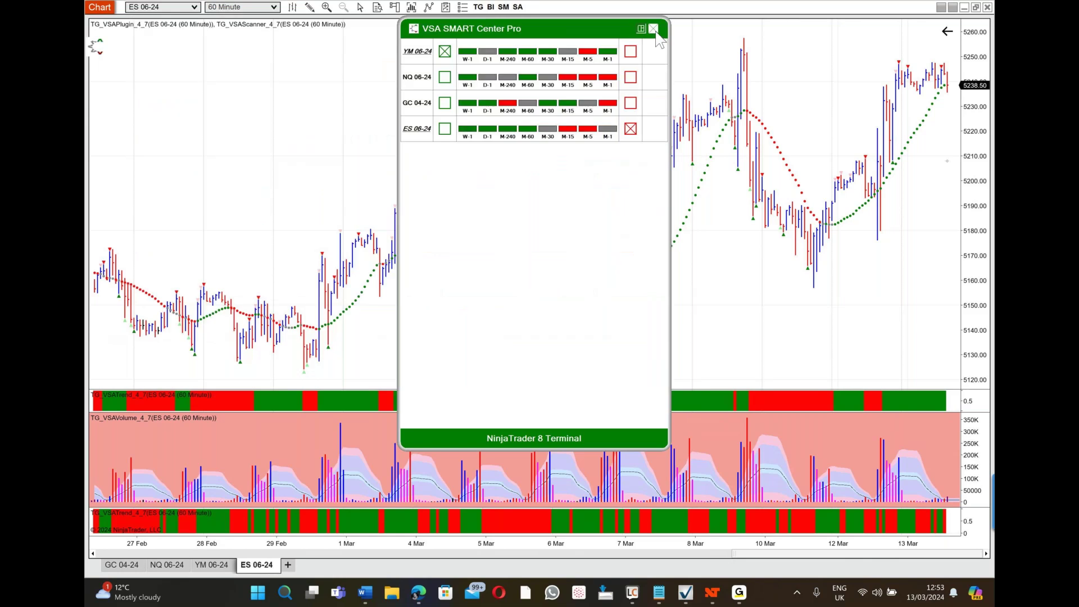
pyautogui.click(653, 29)
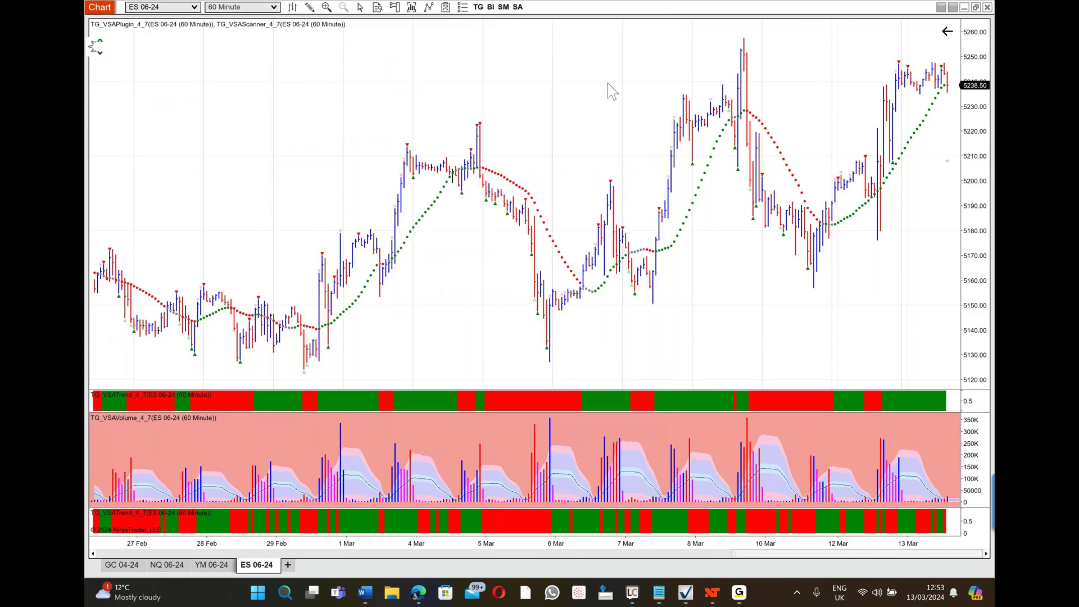
pyautogui.click(274, 8)
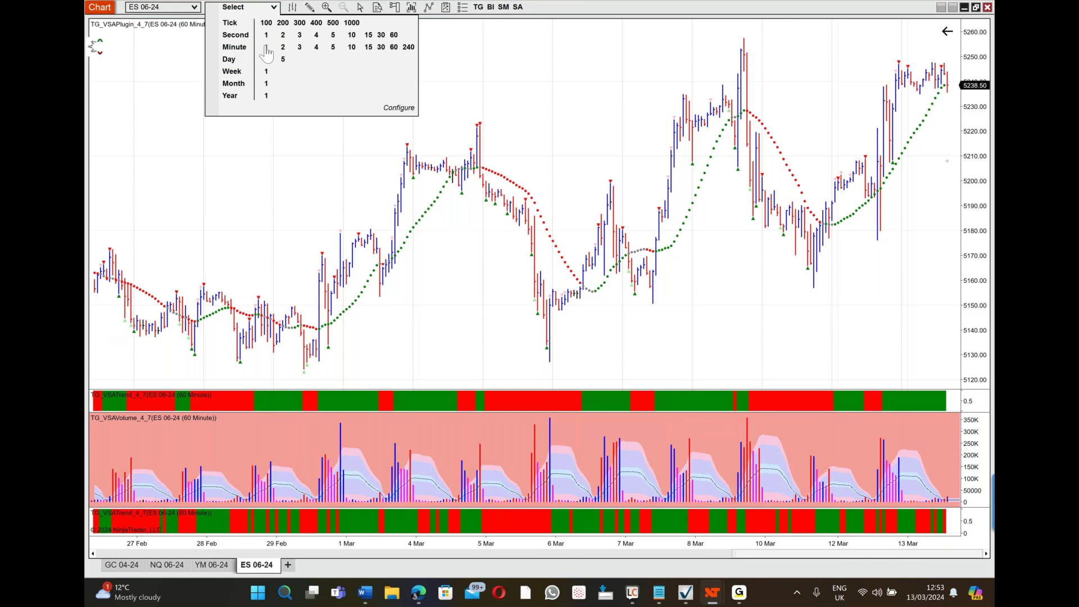
# Switch the ES 06-24 chart to 1 Minute bars and open the SOW 10 UPTHRUST explanation
pyautogui.click(265, 47)
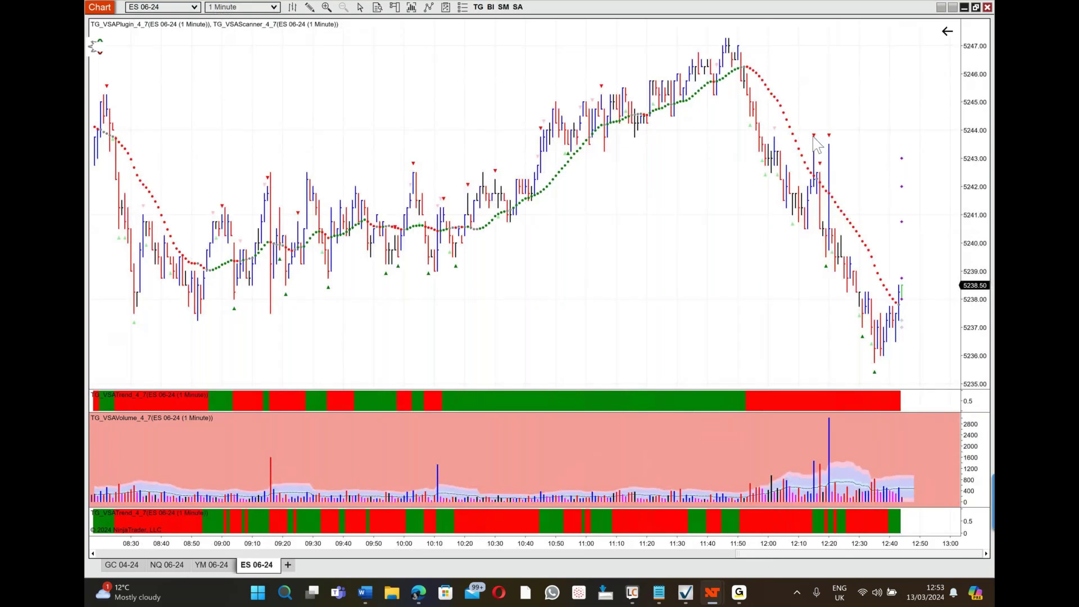
pyautogui.click(816, 145)
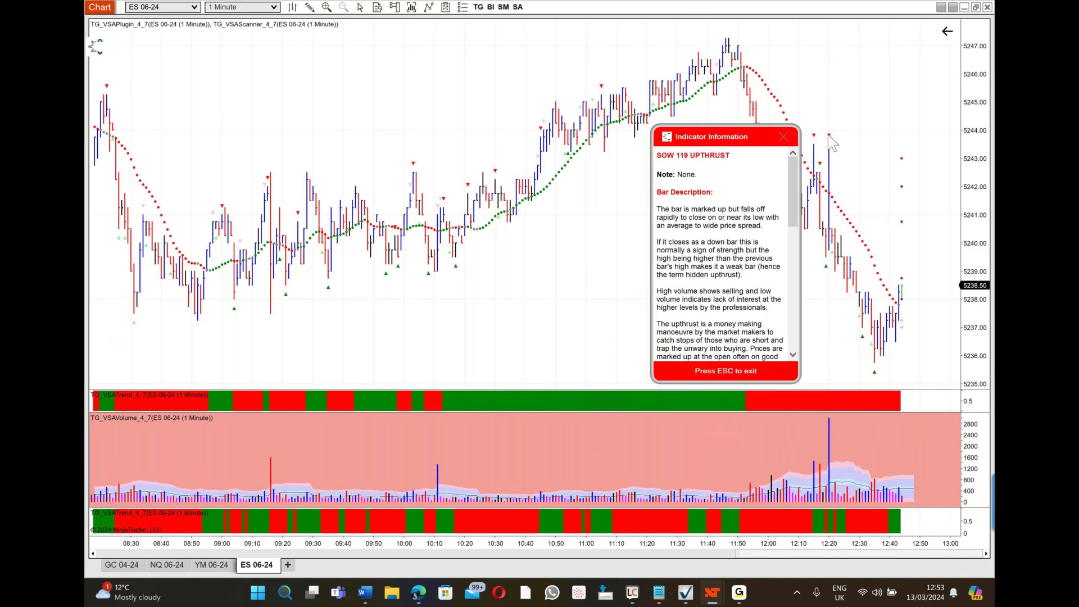
pyautogui.click(828, 135)
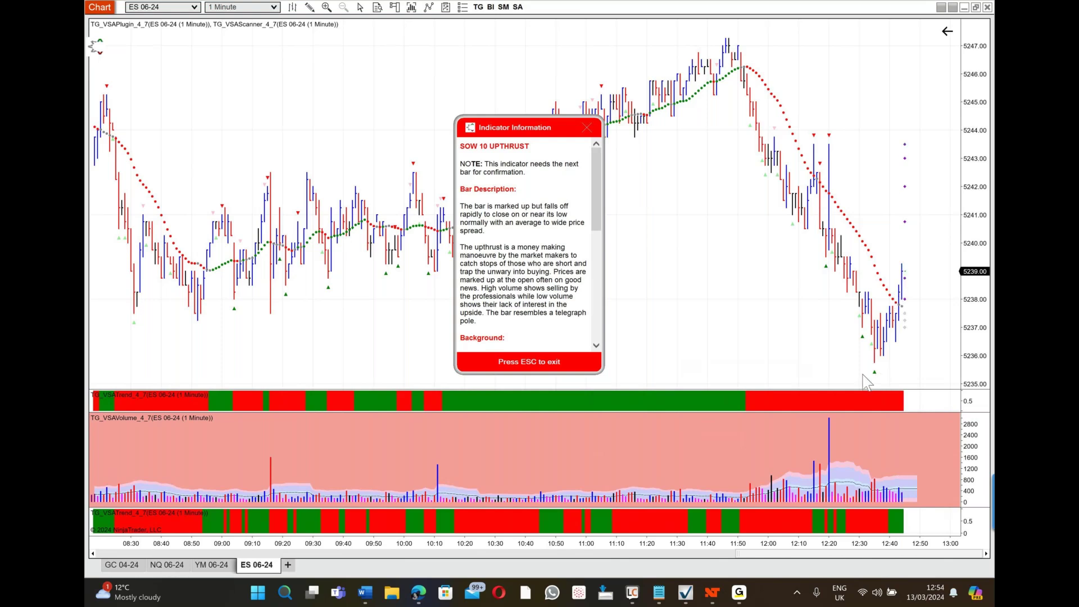
# Review the SOS 1 Potential Stopping Volume and SOW 10 Upthrust explanations, closing each afterwards
pyautogui.press('Escape')
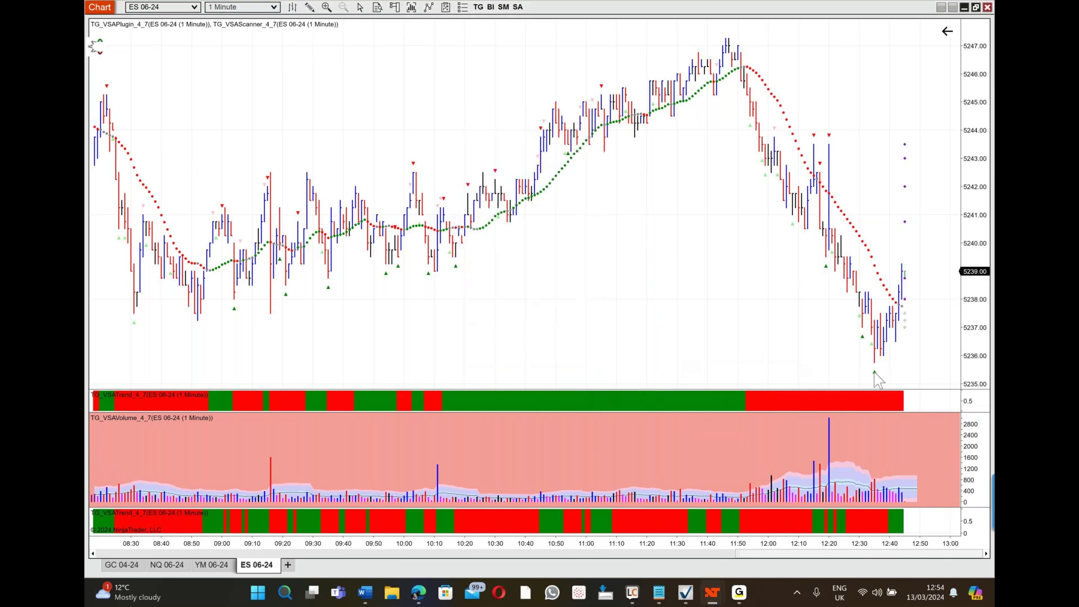
pyautogui.click(873, 372)
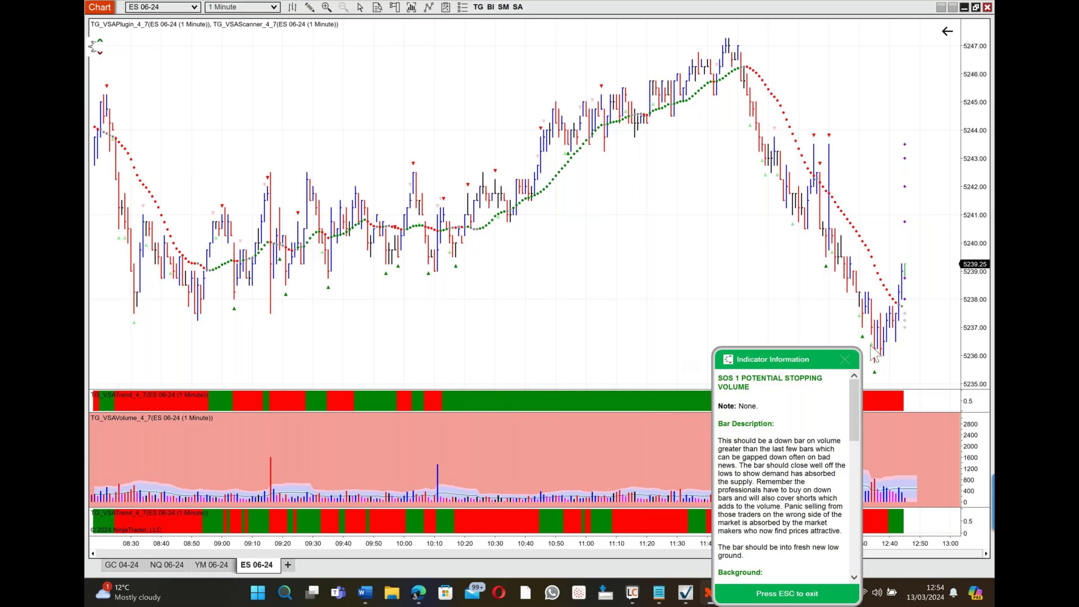
pyautogui.click(846, 360)
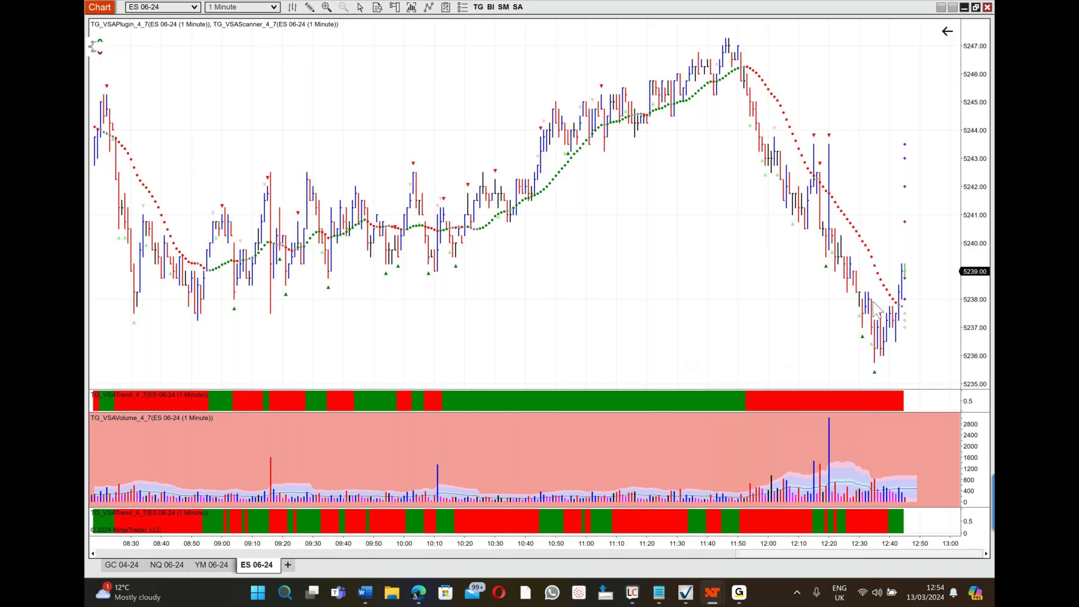
pyautogui.click(812, 138)
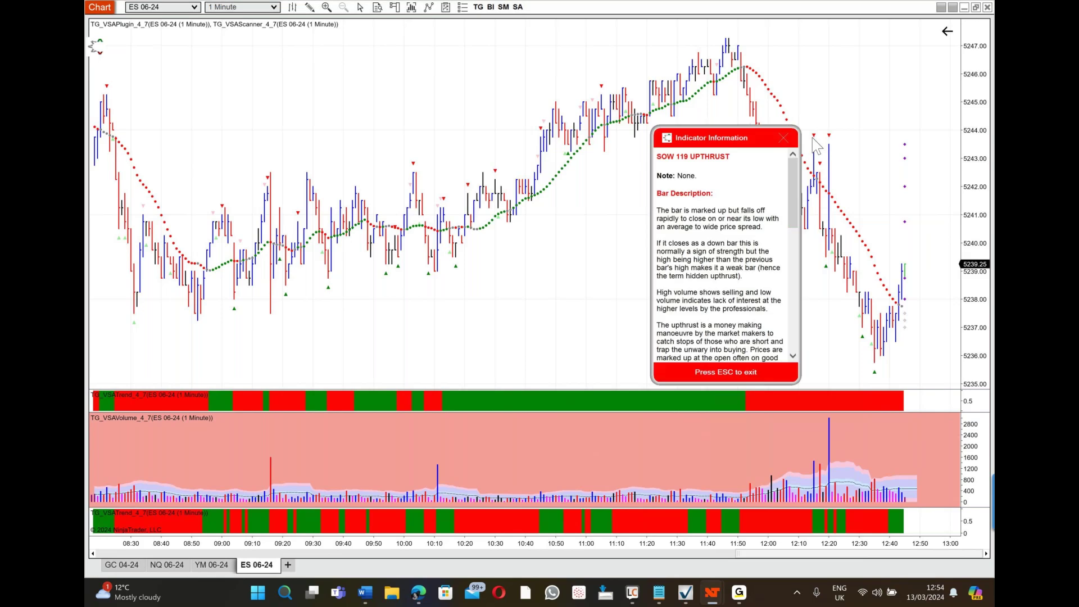
pyautogui.click(828, 135)
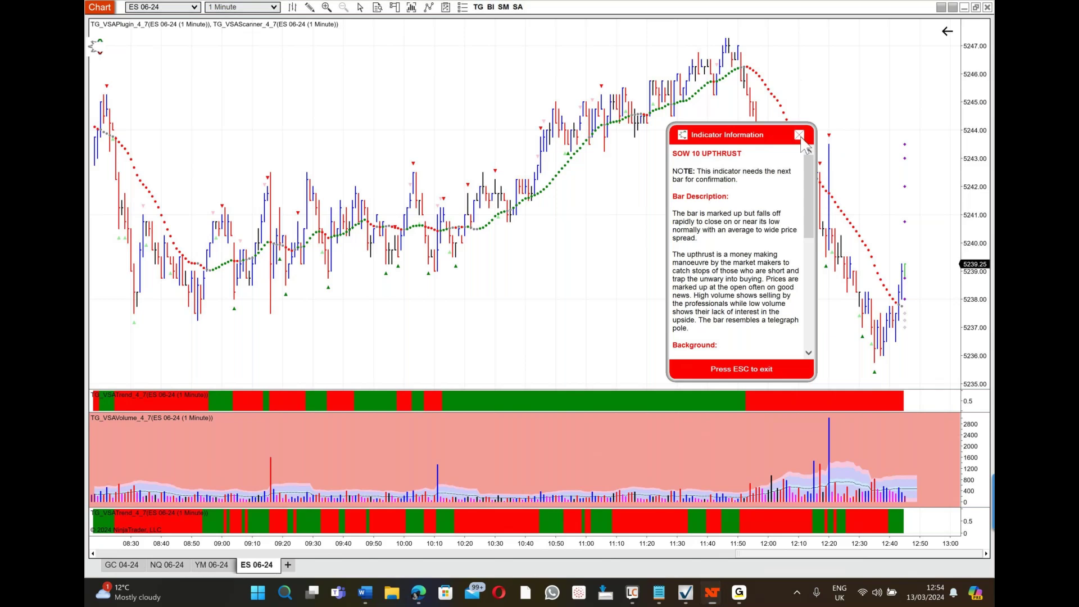
pyautogui.click(798, 135)
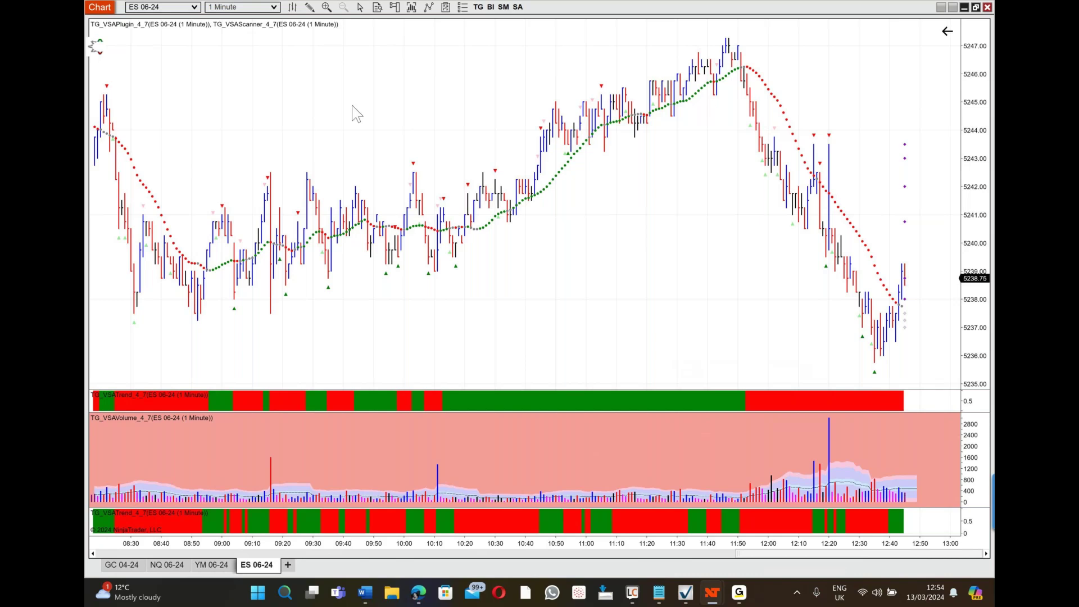
pyautogui.moveTo(686, 593)
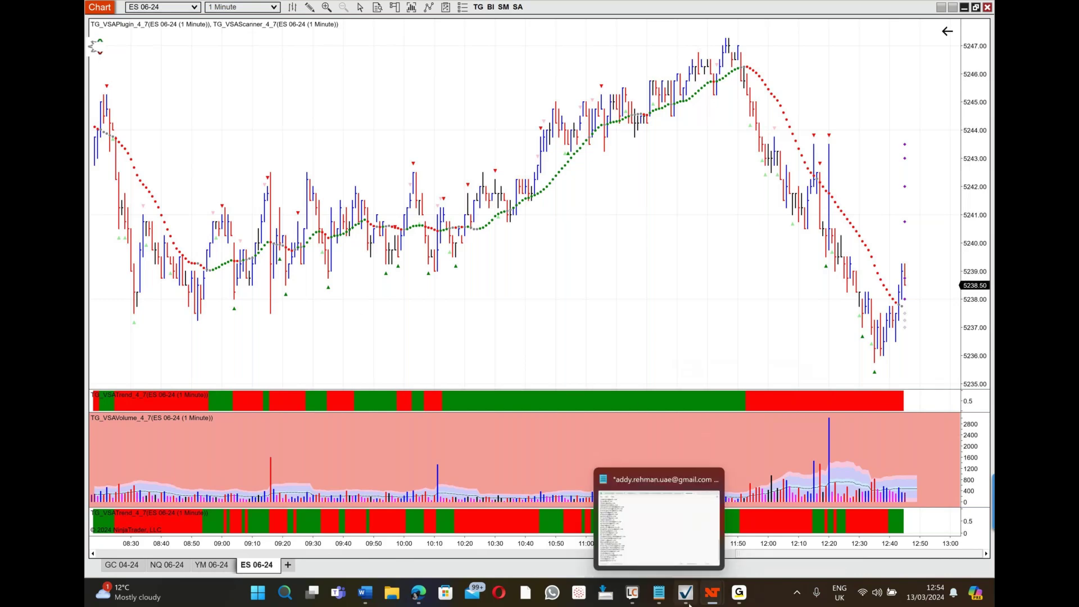
pyautogui.click(686, 596)
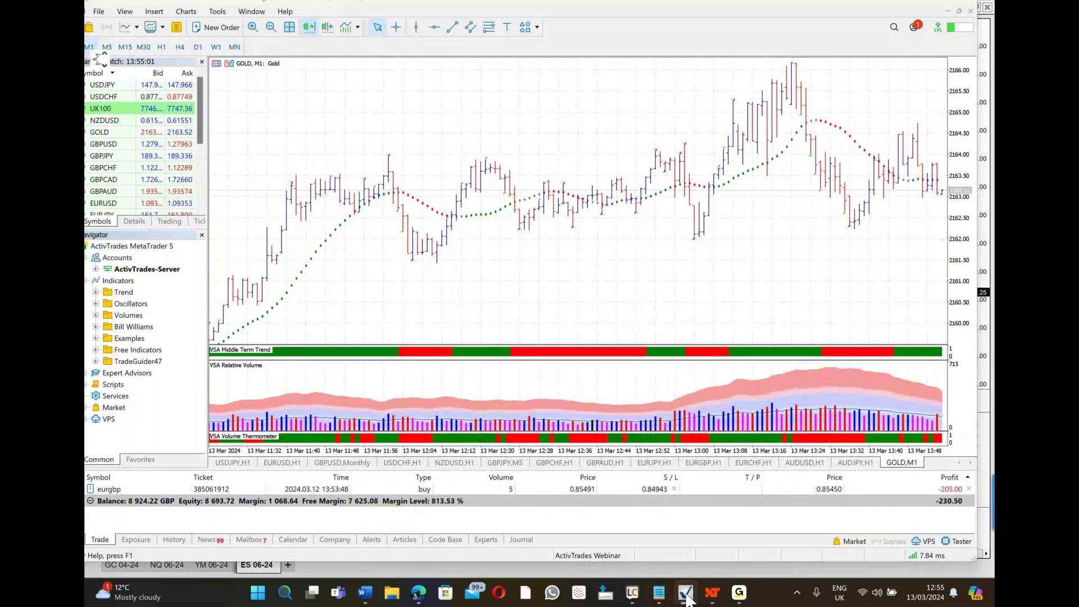
pyautogui.click(687, 597)
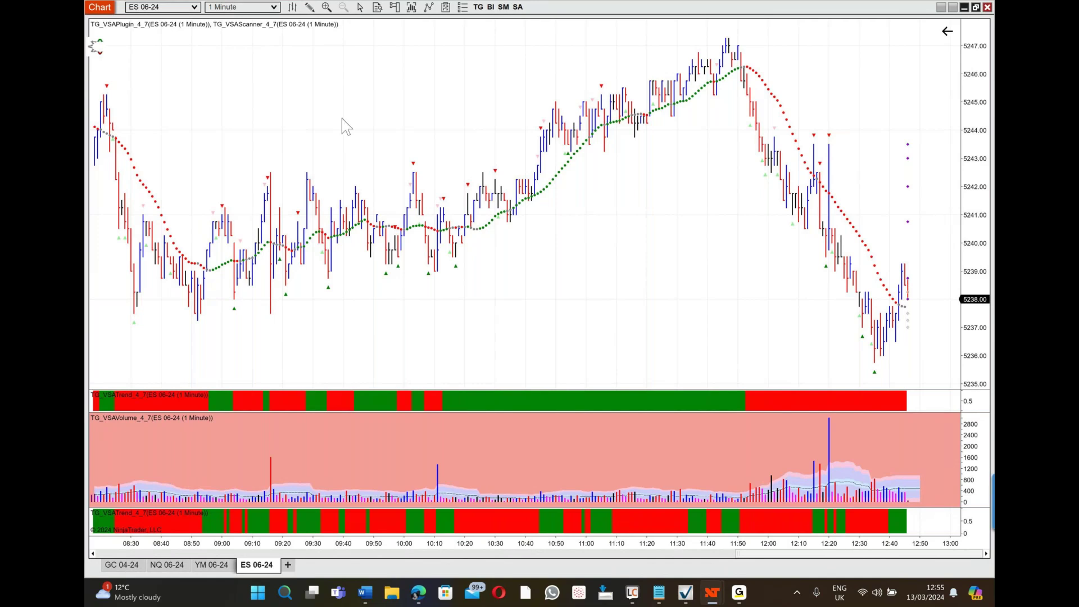
# Scroll the ES chart back slightly and switch to the GC 04-24 gold chart
pyautogui.scroll(2, 618, 197)
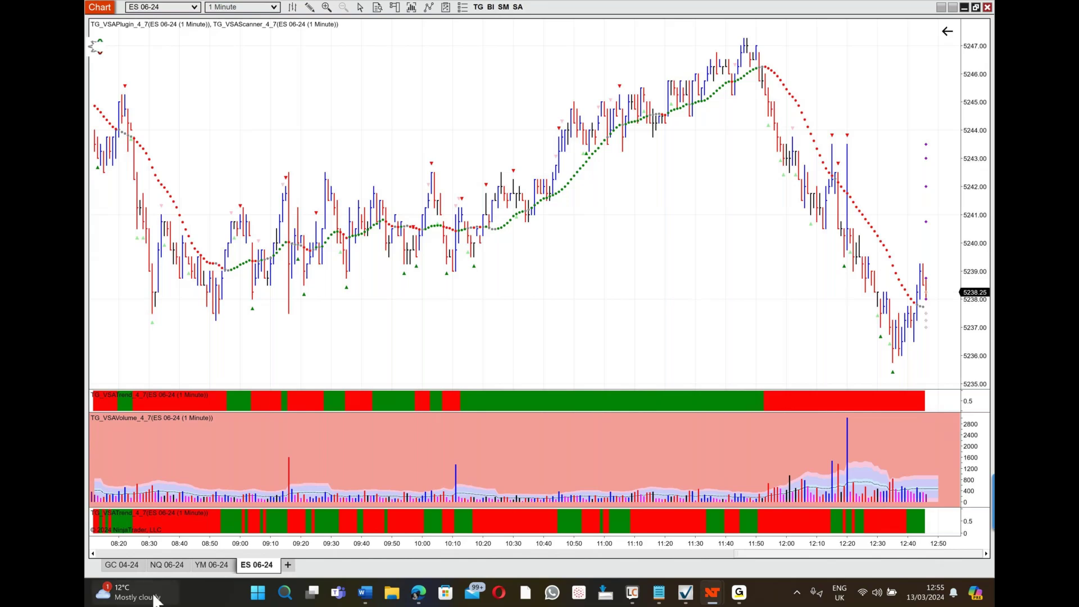
pyautogui.click(116, 565)
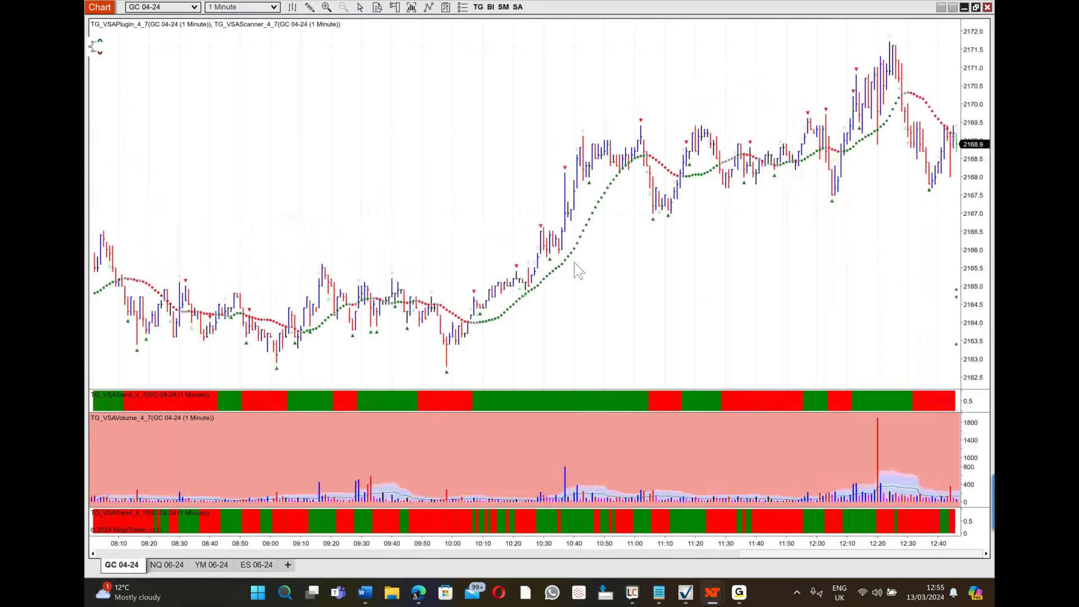
# Close the SMART Center Pro panel and upthrust popup, then show the SOS 81 No Supply/Test explanation
pyautogui.click(890, 39)
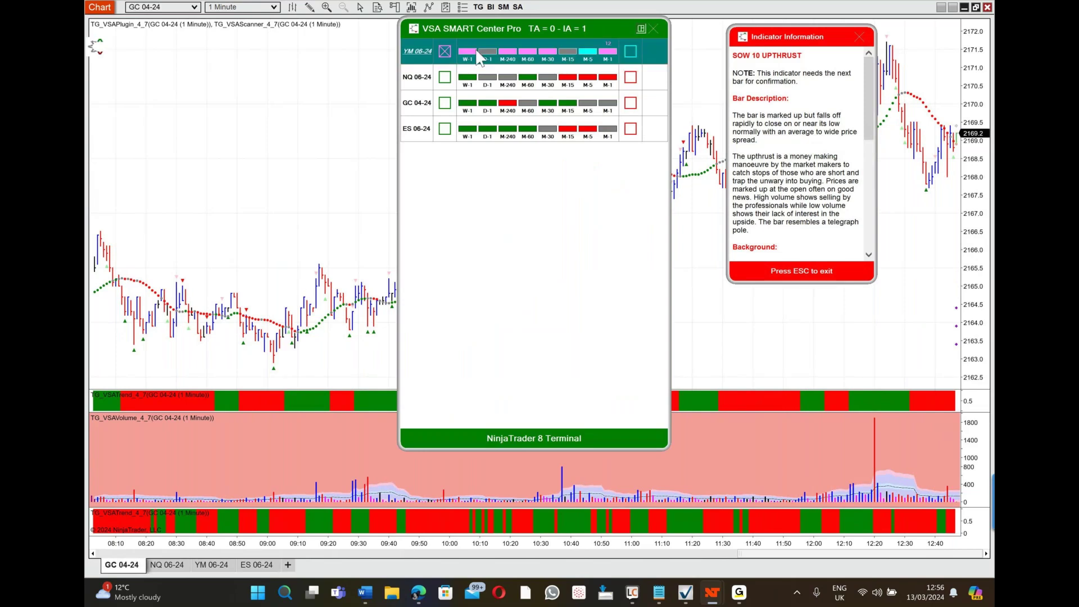
pyautogui.click(650, 28)
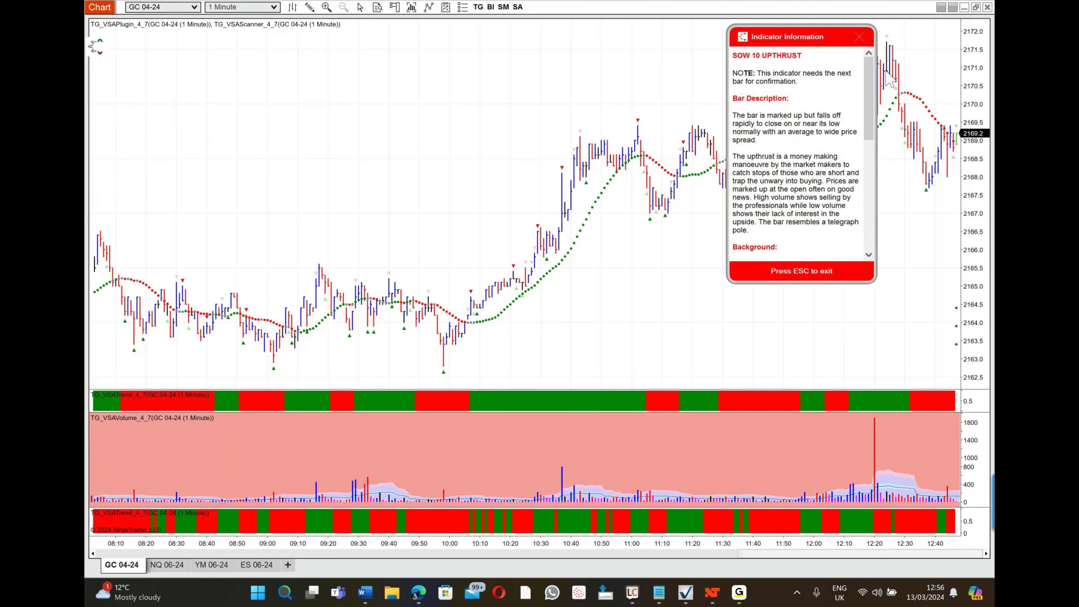
pyautogui.press('Escape')
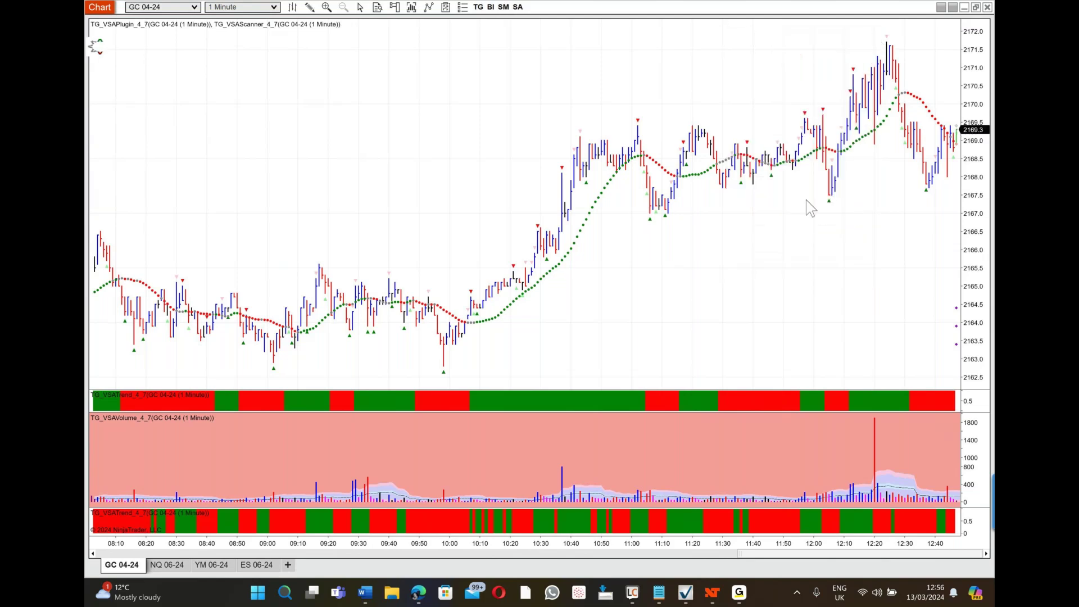
pyautogui.click(926, 191)
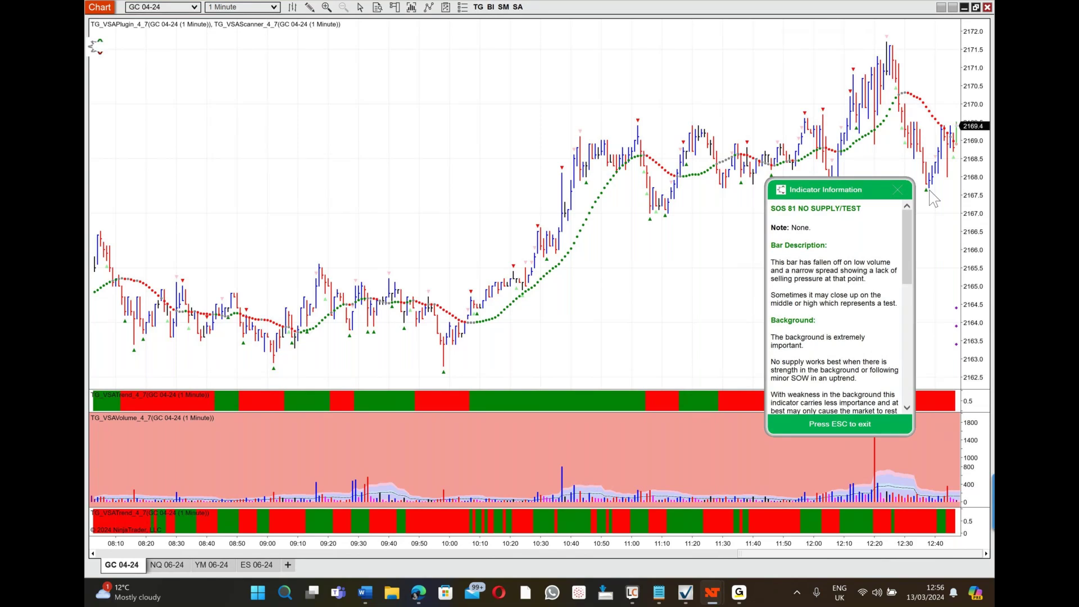
pyautogui.click(898, 191)
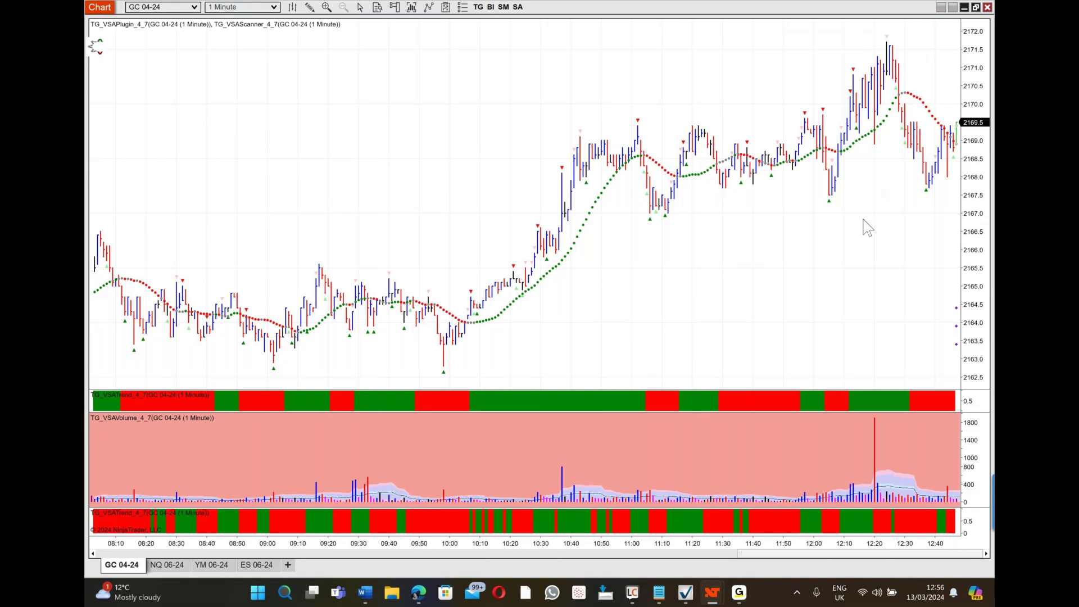
pyautogui.click(651, 220)
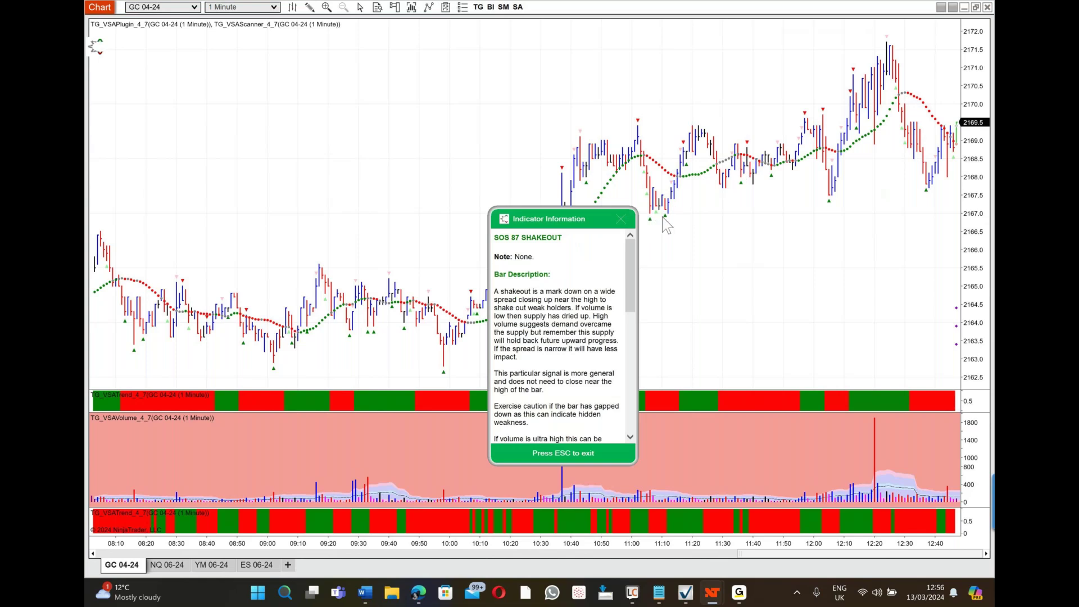
pyautogui.click(664, 217)
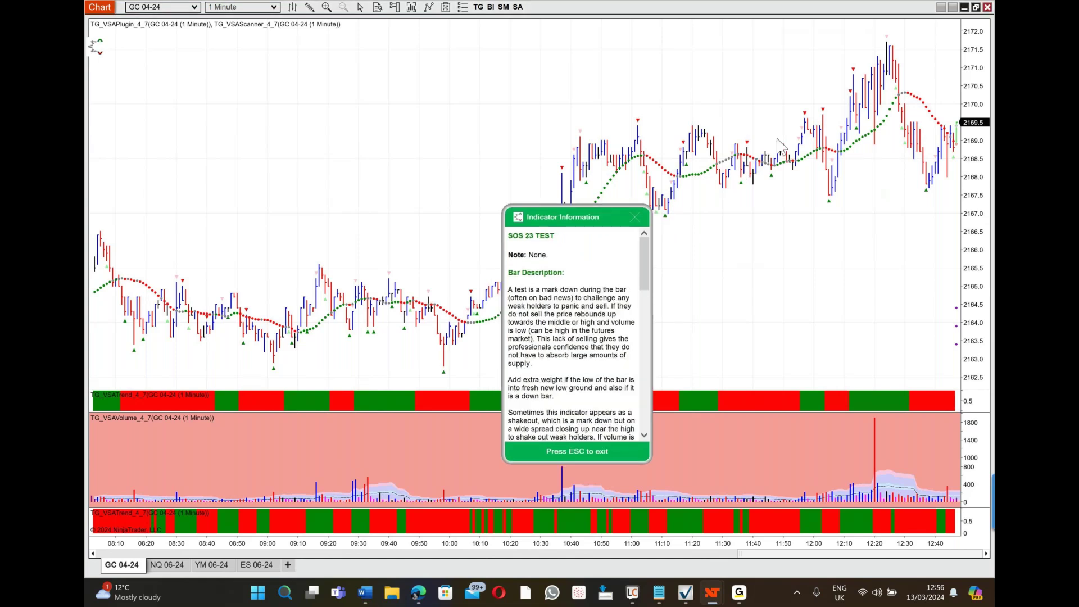
pyautogui.click(830, 202)
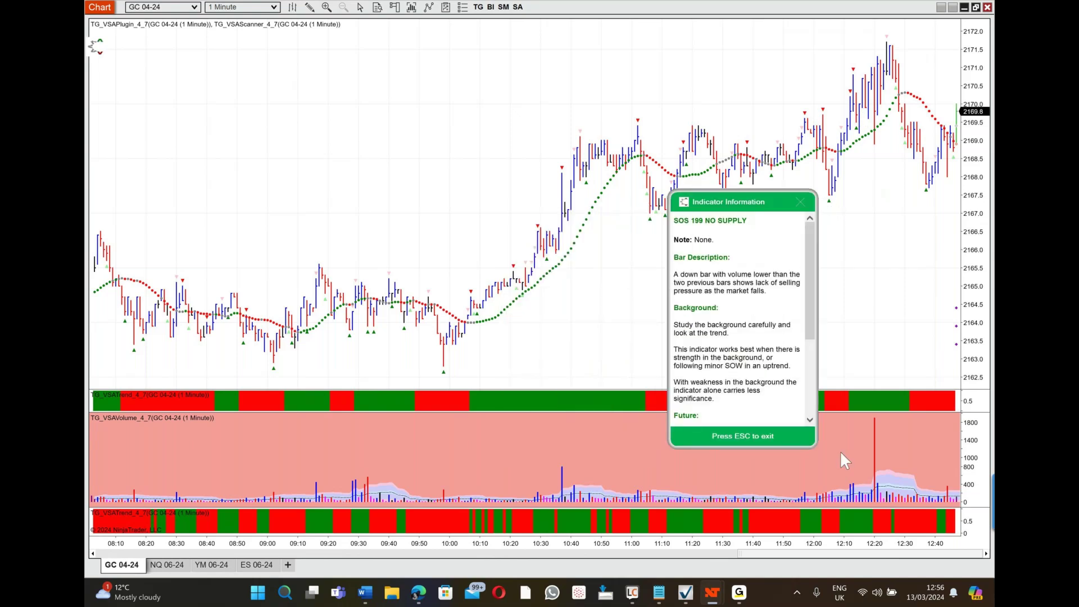
pyautogui.click(924, 187)
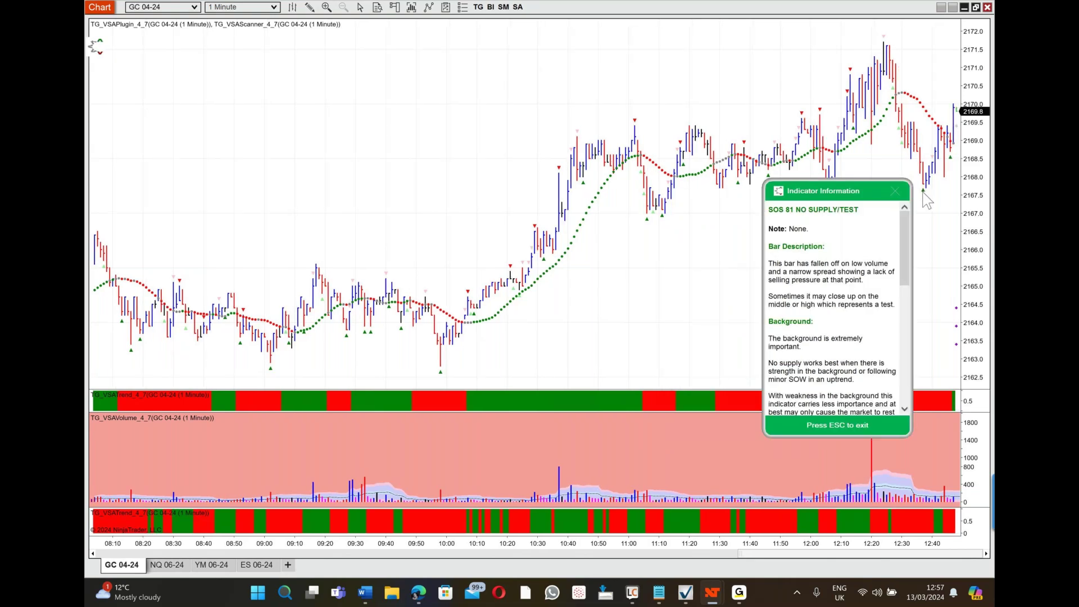
pyautogui.click(896, 192)
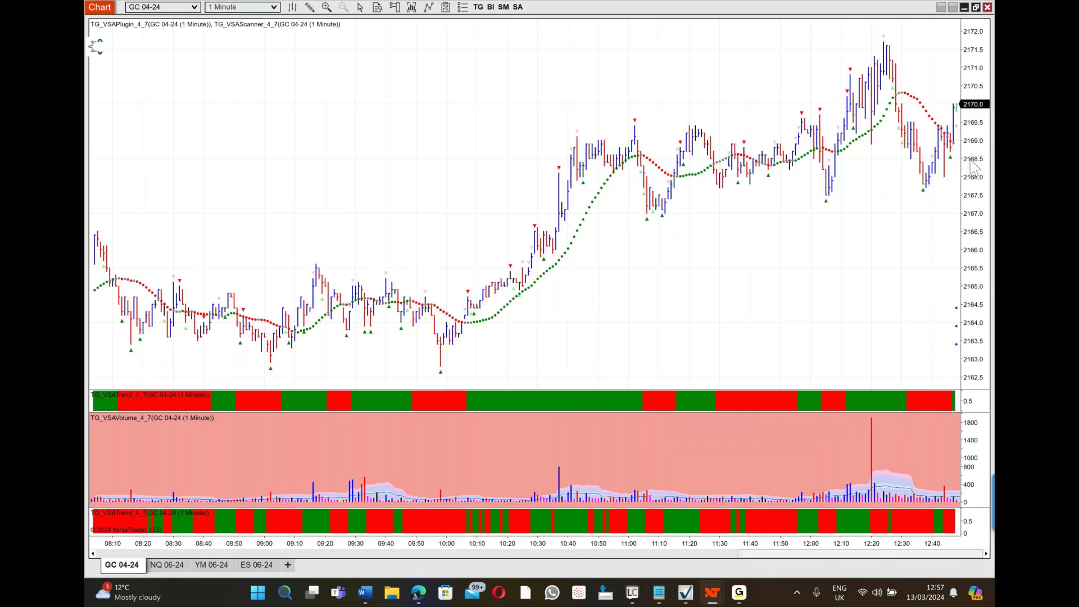
pyautogui.click(950, 159)
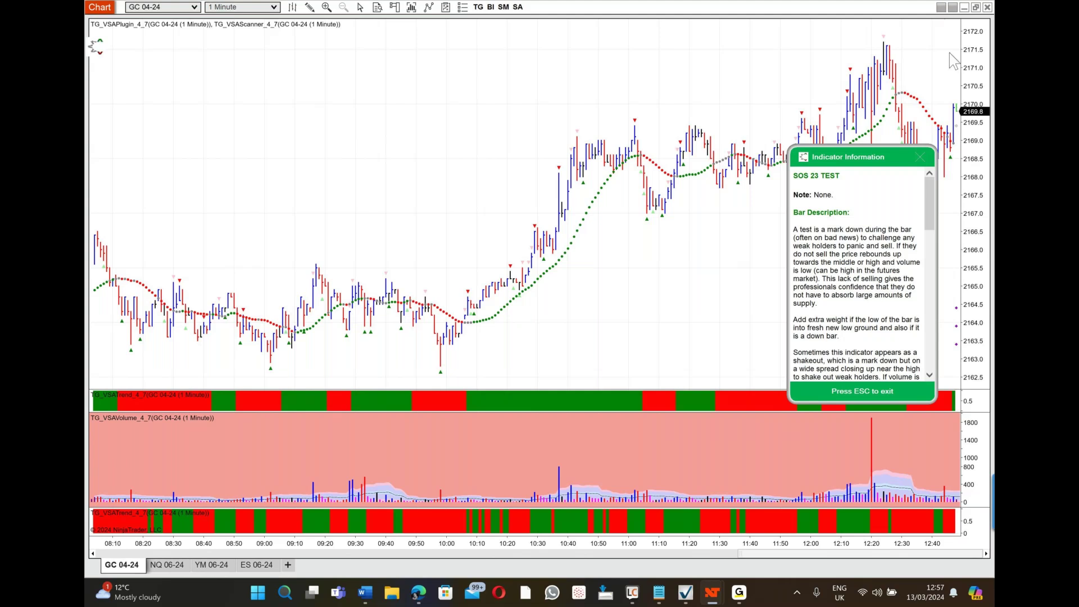
pyautogui.click(919, 157)
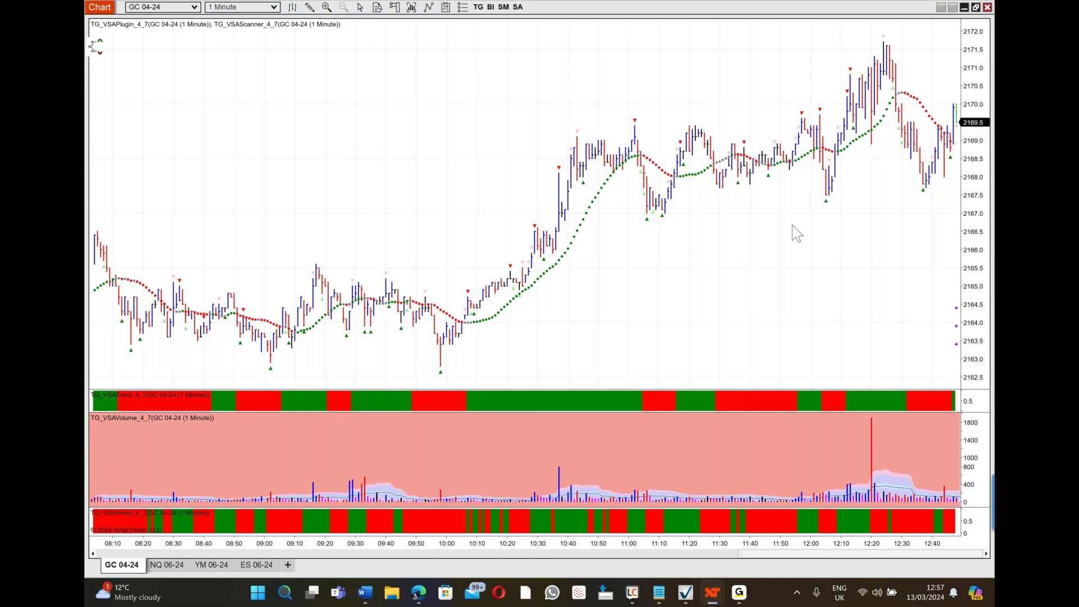
# Show the VSA SMART Center Pro panel from the TG menu and switch to the YM 06-24 chart
pyautogui.click(96, 47)
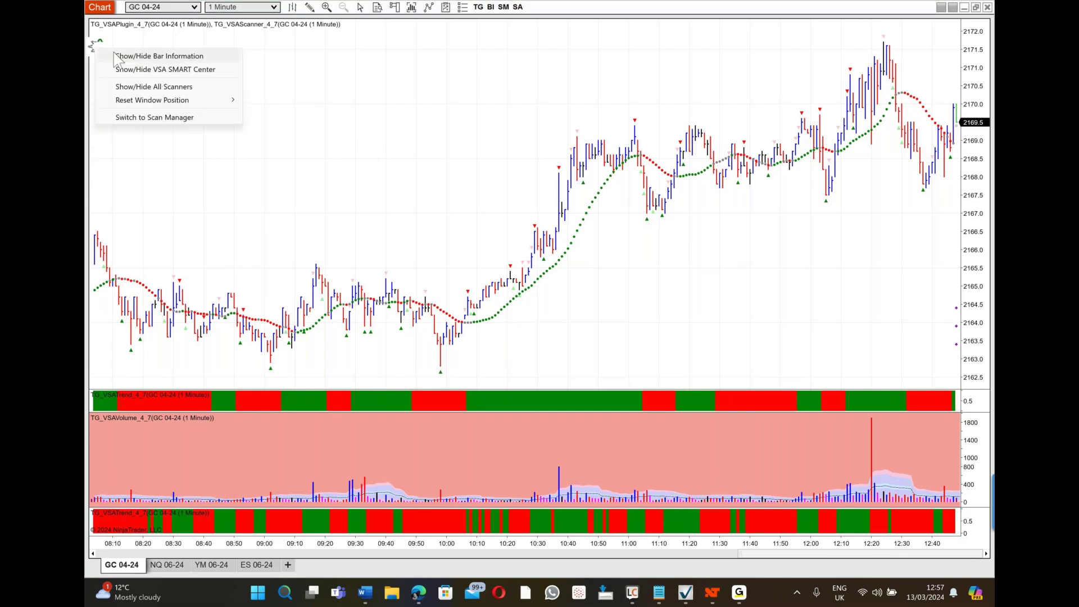
pyautogui.click(155, 70)
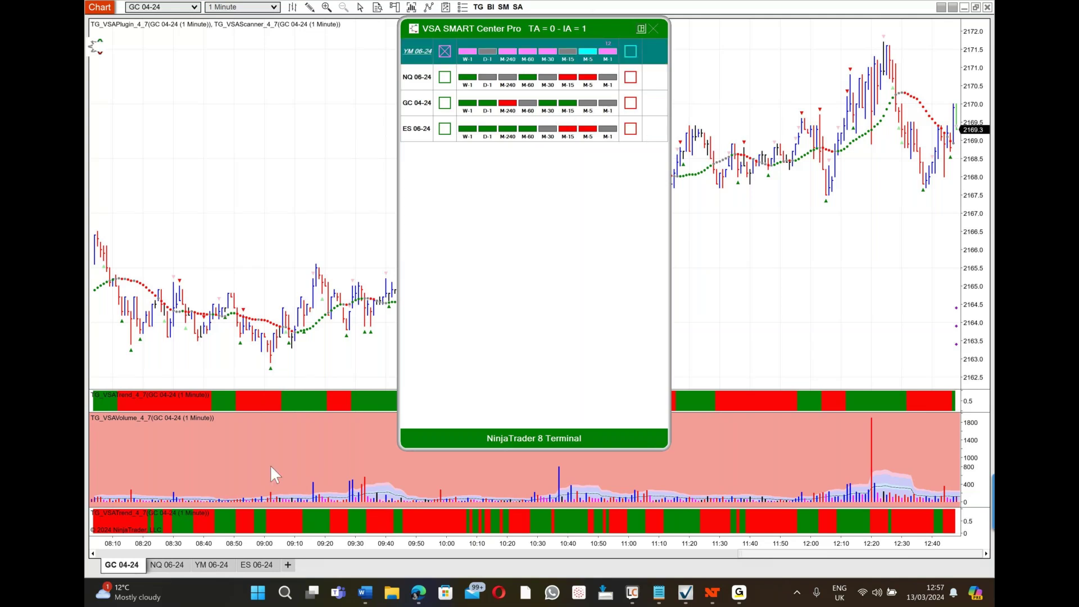
pyautogui.click(212, 565)
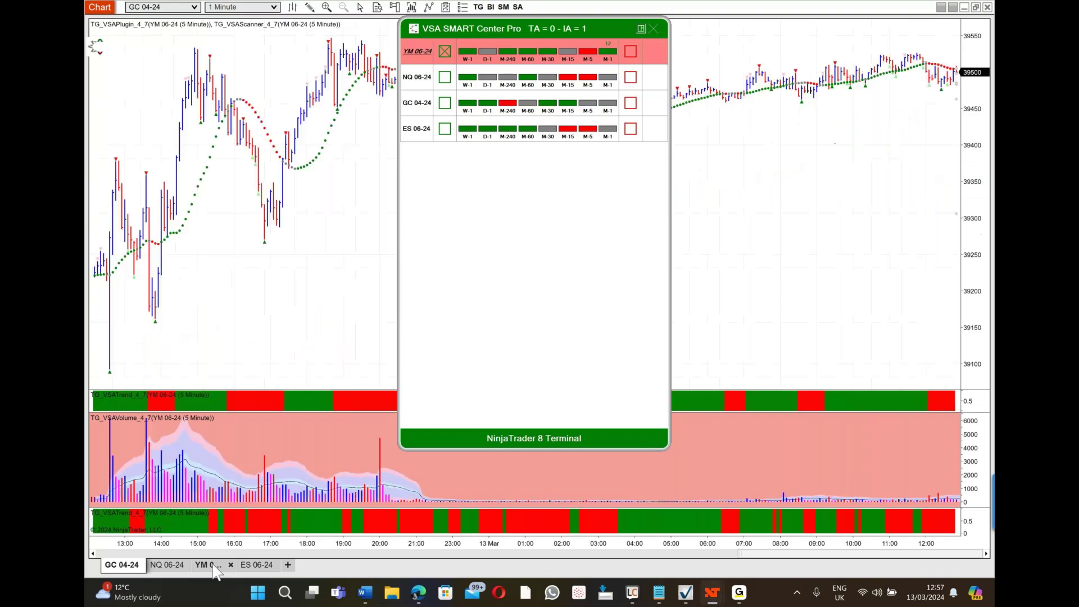
# Close the SMART Center panel and change the YM 06-24 chart to Minute 1 bars
pyautogui.click(653, 28)
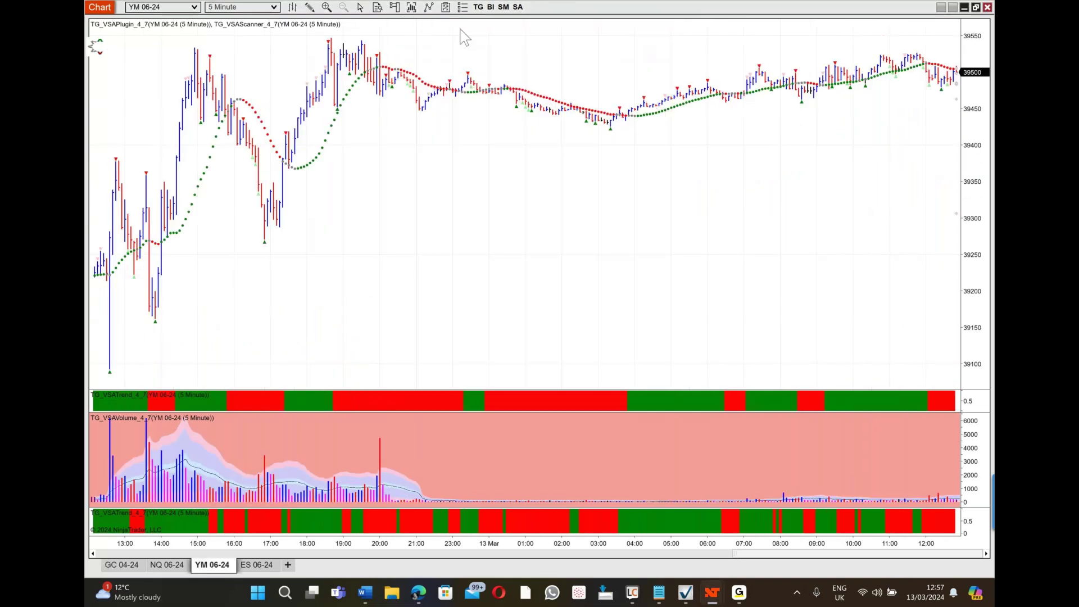
pyautogui.click(272, 8)
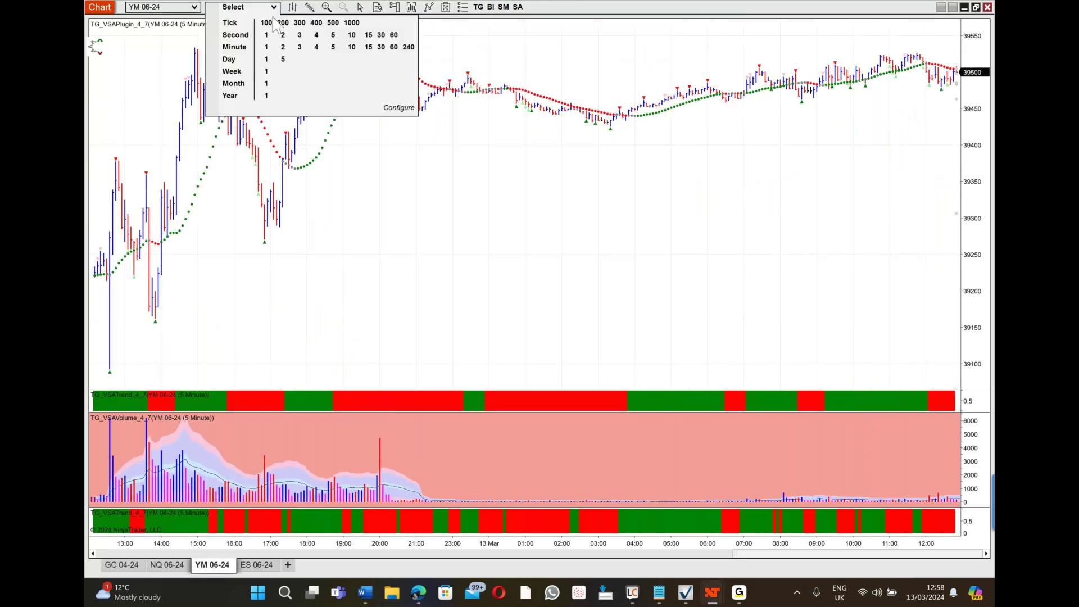
pyautogui.click(266, 48)
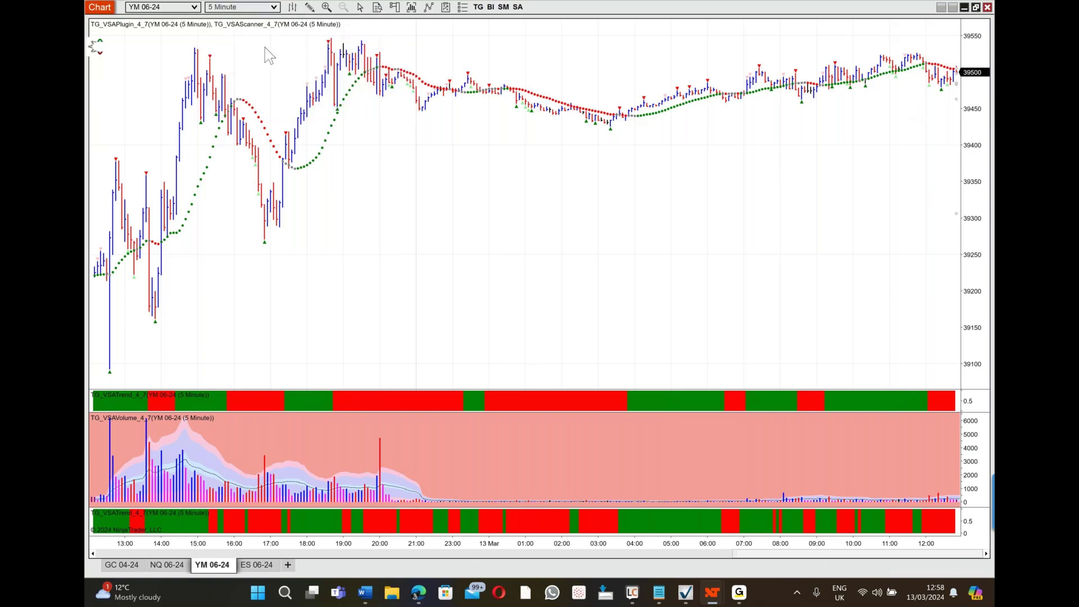
pyautogui.scroll(-5, 790, 194)
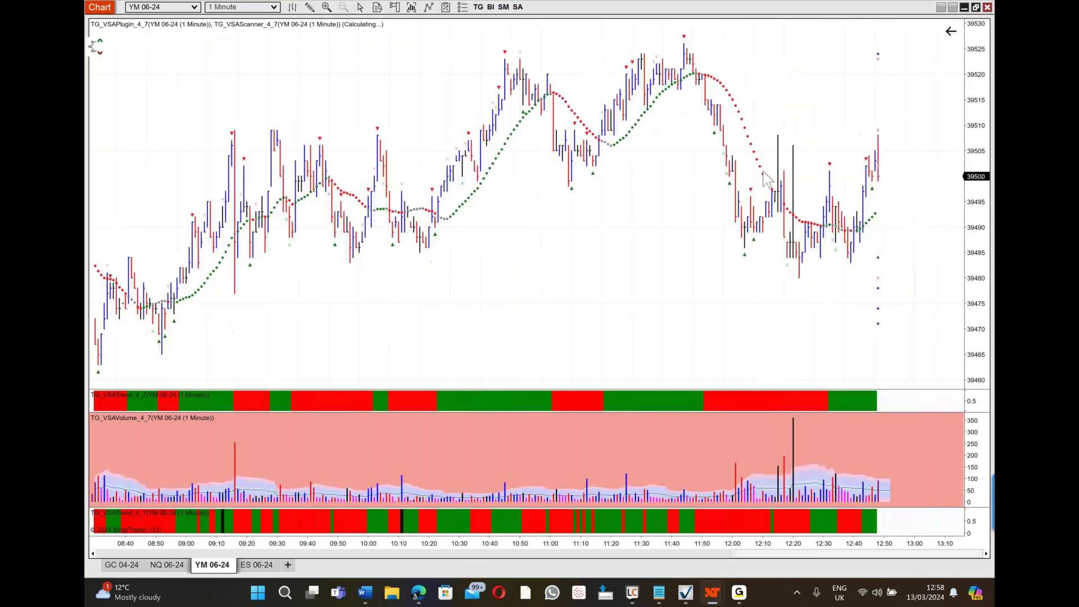
pyautogui.scroll(-1, 790, 194)
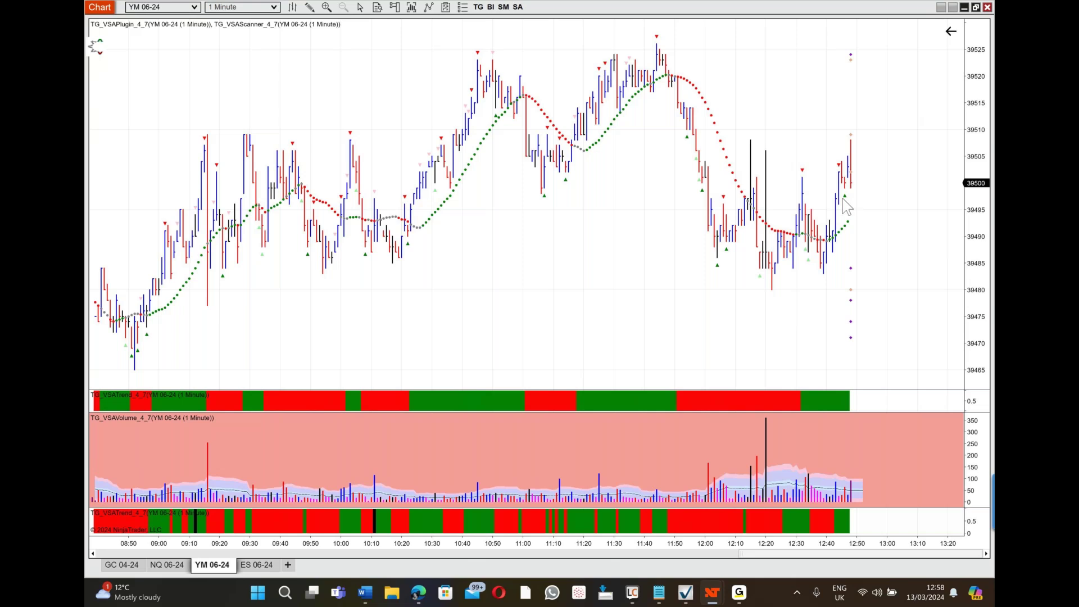
# Read the SOS 16 Test After Shakeout and SOS 12 Test signal explanations, then return to the Tradeguider page
pyautogui.click(718, 266)
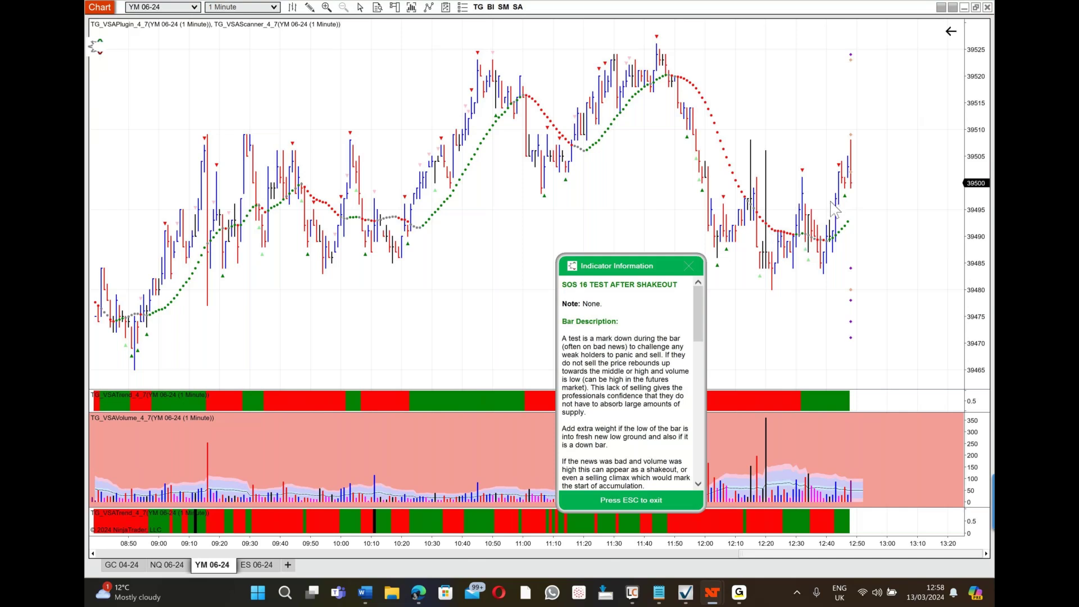
pyautogui.click(810, 264)
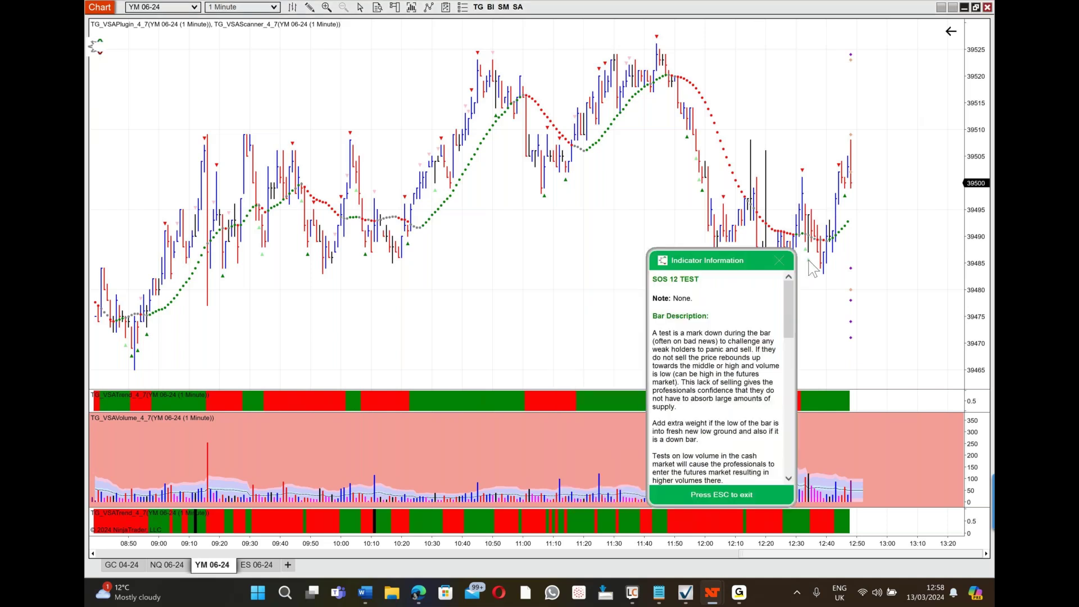
pyautogui.click(779, 260)
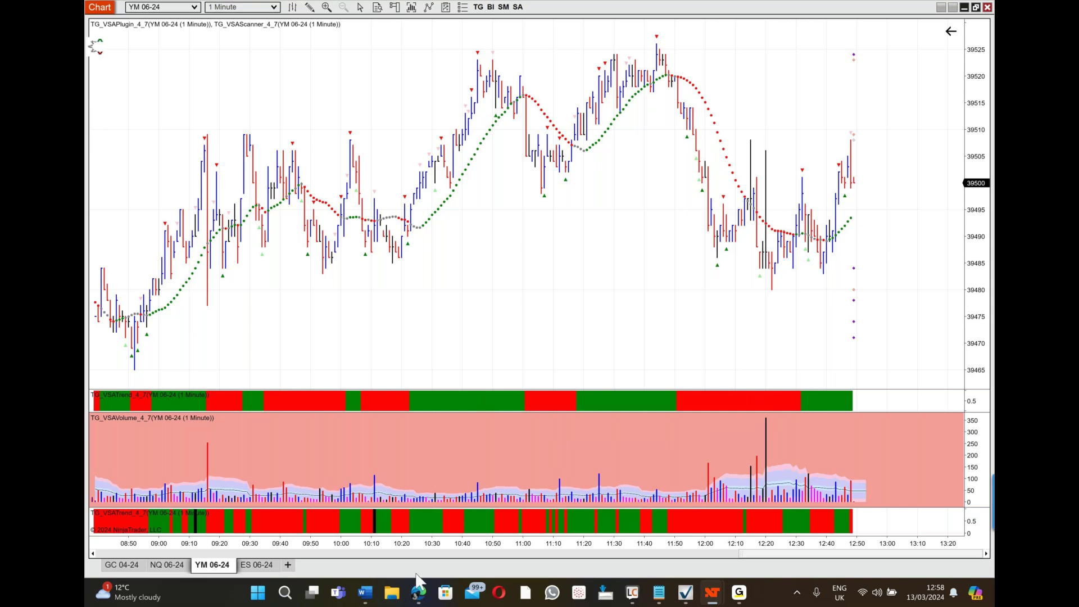
pyautogui.click(417, 600)
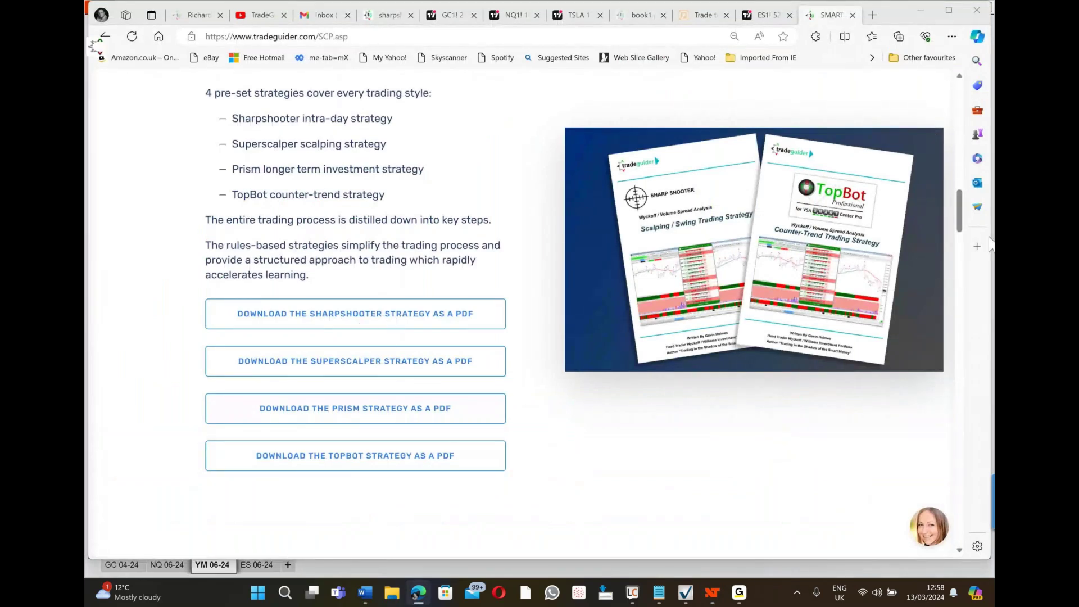
# Scroll the Tradeguider SMART Center Pro page back up to its introduction and package overview
pyautogui.moveTo(961, 211); pyautogui.dragTo(959, 101)
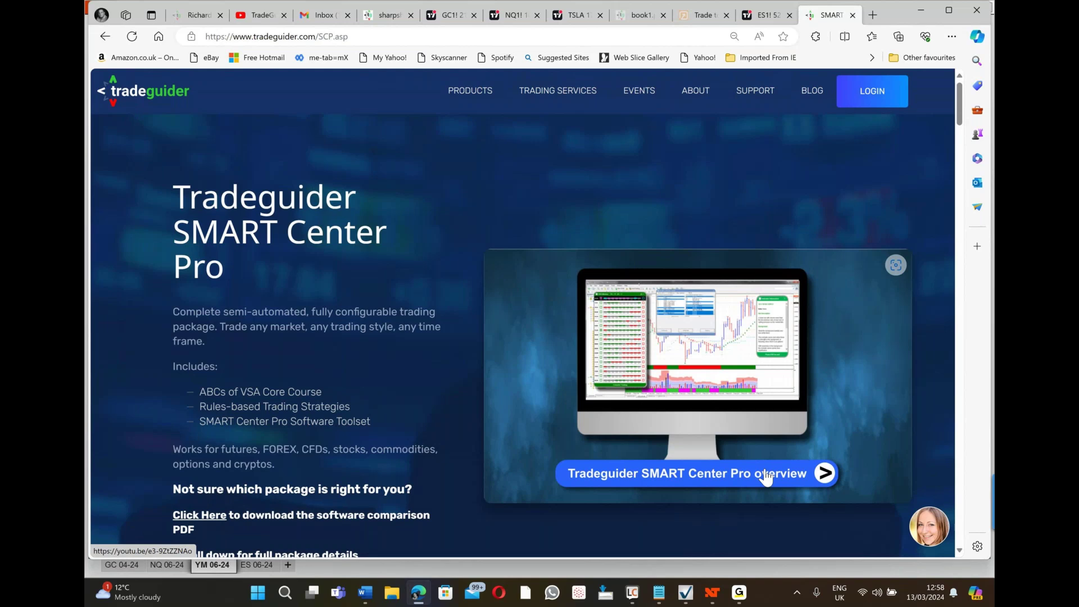
pyautogui.moveTo(469, 101)
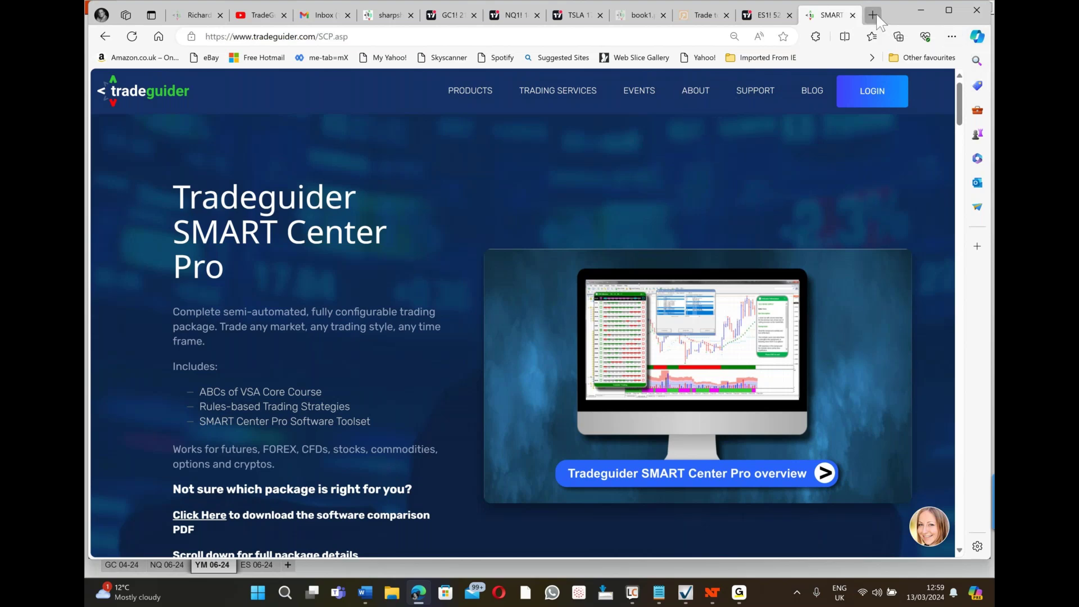
pyautogui.click(873, 14)
pyautogui.write('www.')
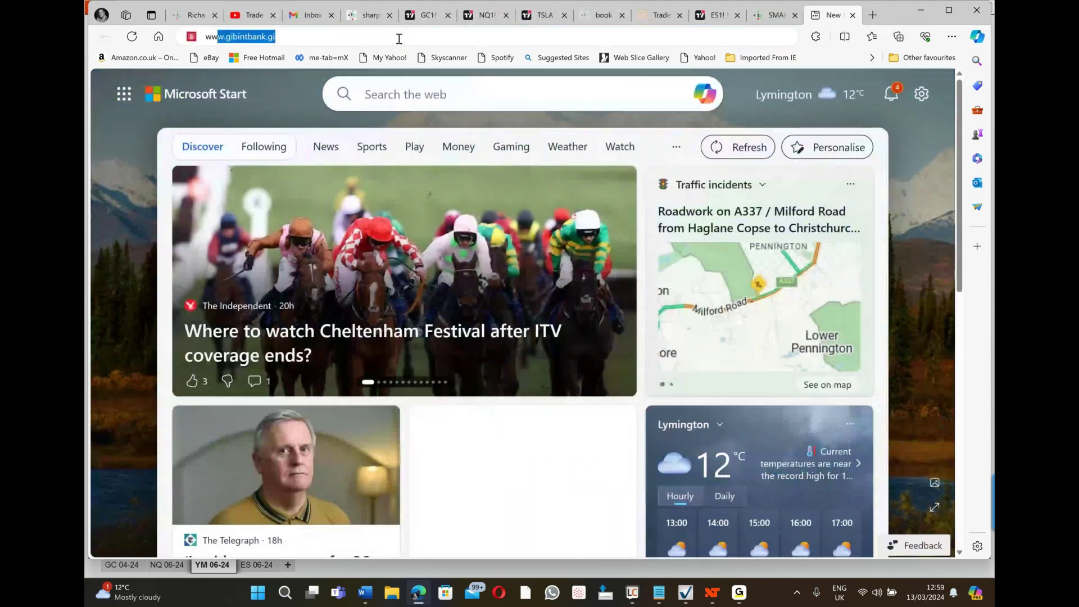
pyautogui.write('volumespreadanalysis.com')
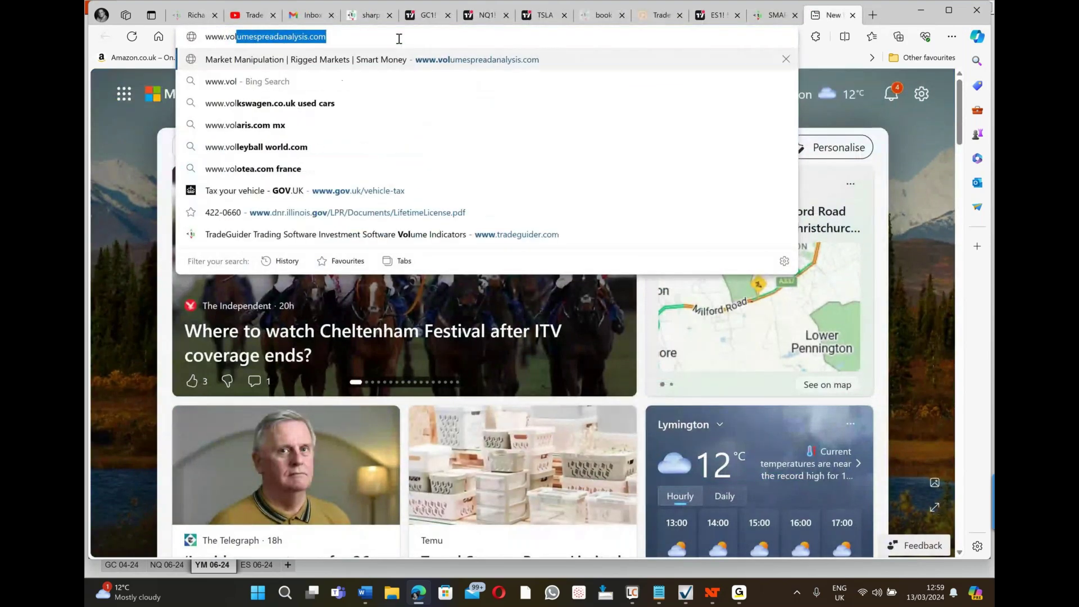
pyautogui.press('Return')
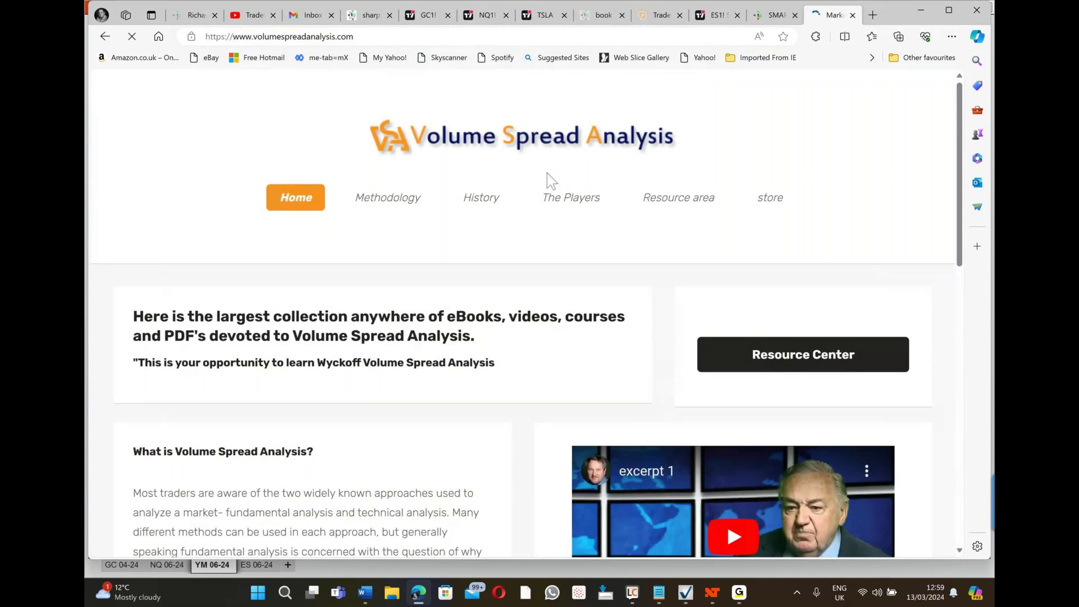
pyautogui.scroll(-2, 798, 334)
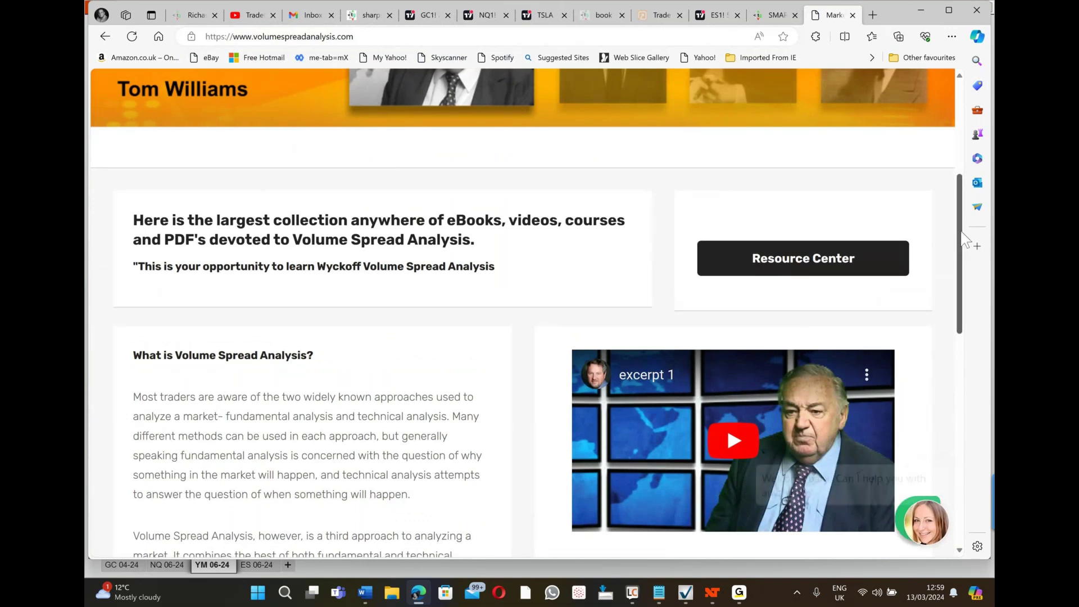
pyautogui.scroll(-3, 773, 283)
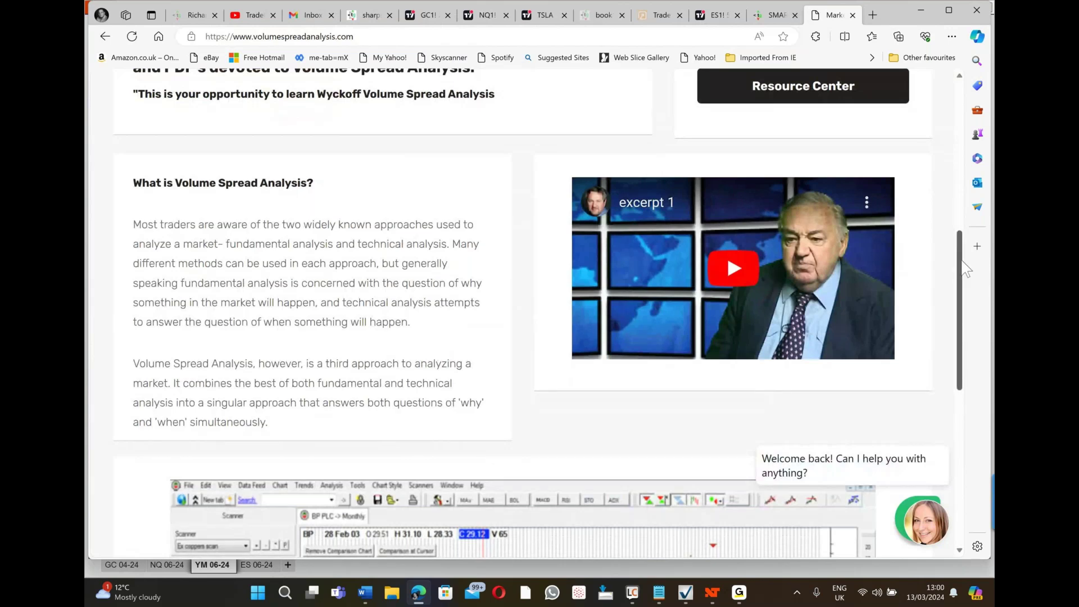
pyautogui.scroll(-7, 965, 269)
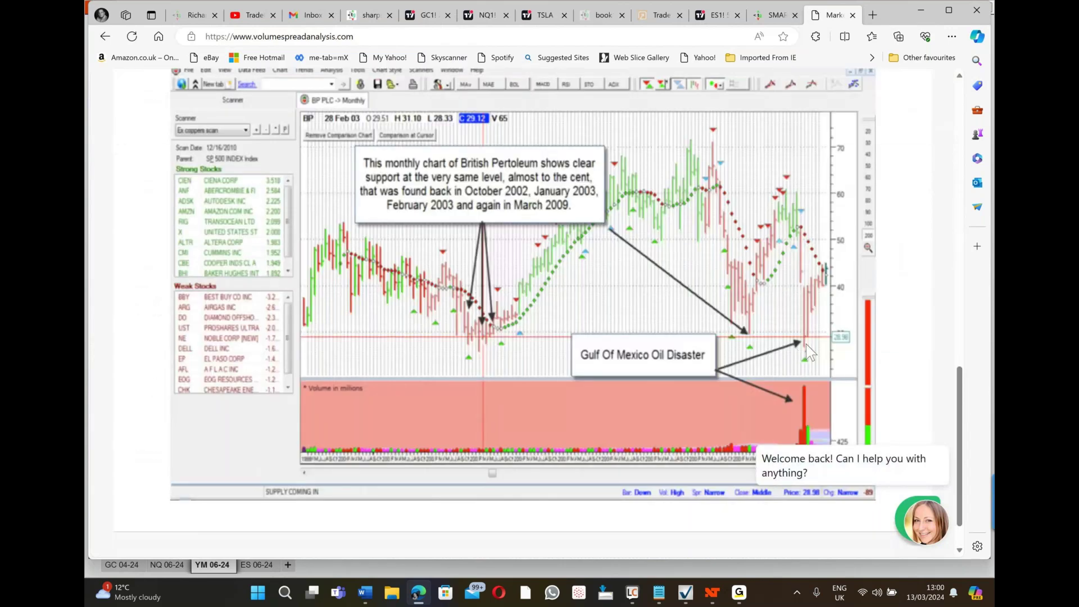